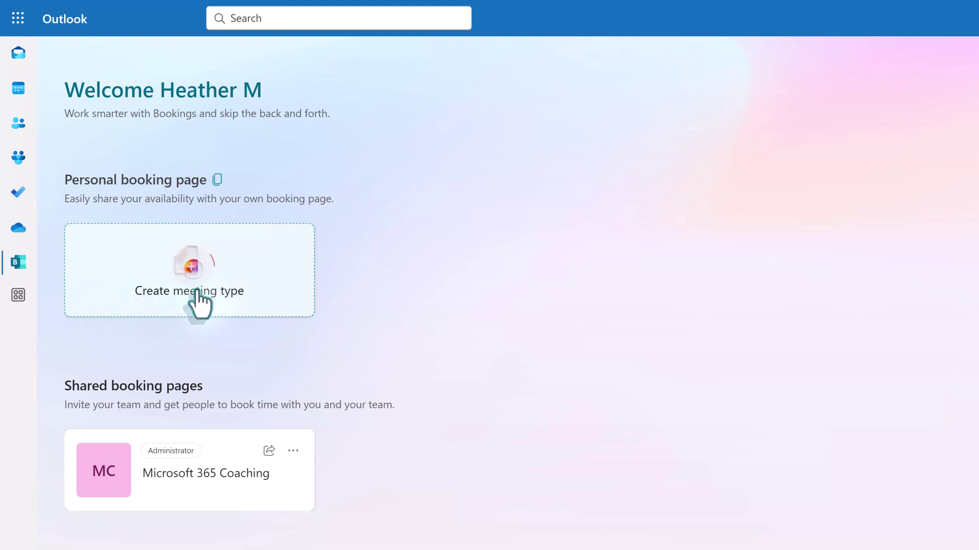
Create a new meeting type titled 'Office Hours' and open its Category list.
left_click(229, 268)
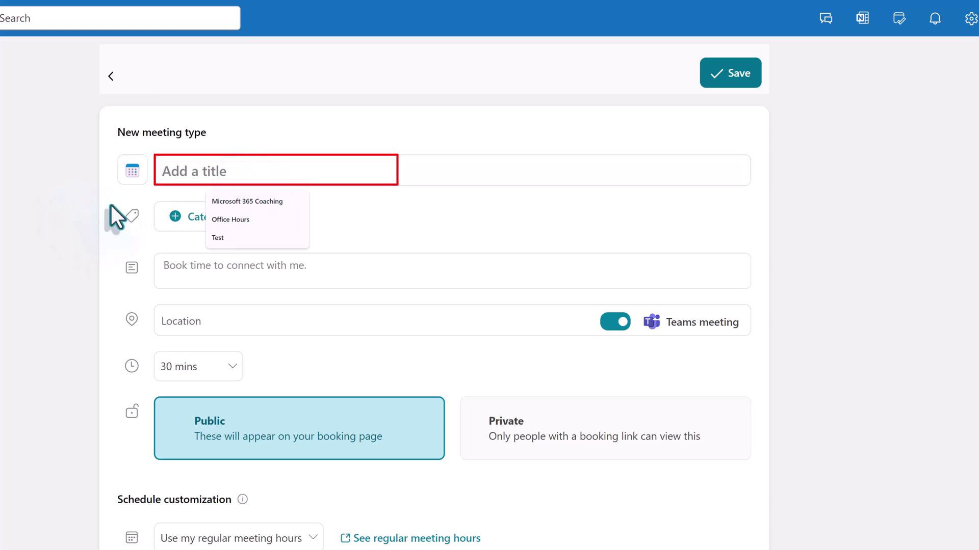
left_click(168, 170)
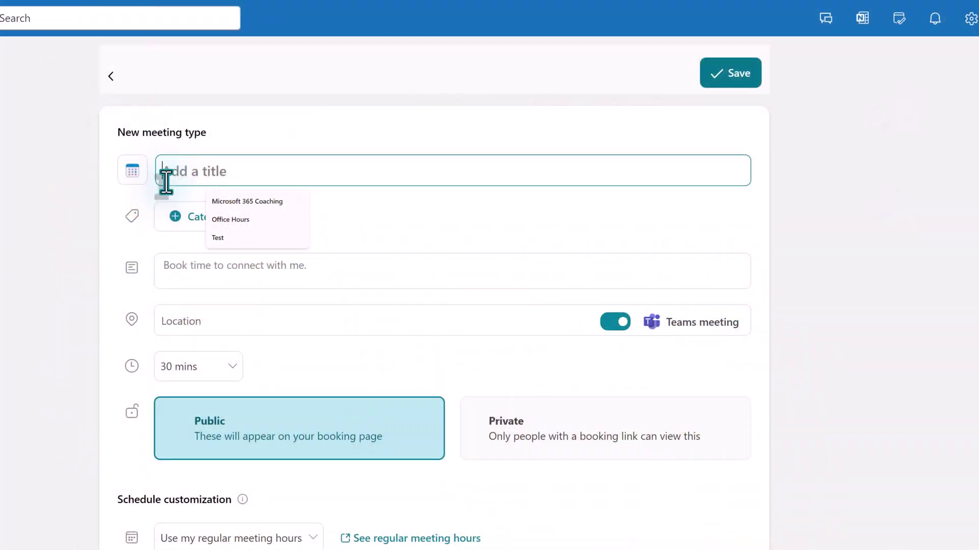
left_click(230, 221)
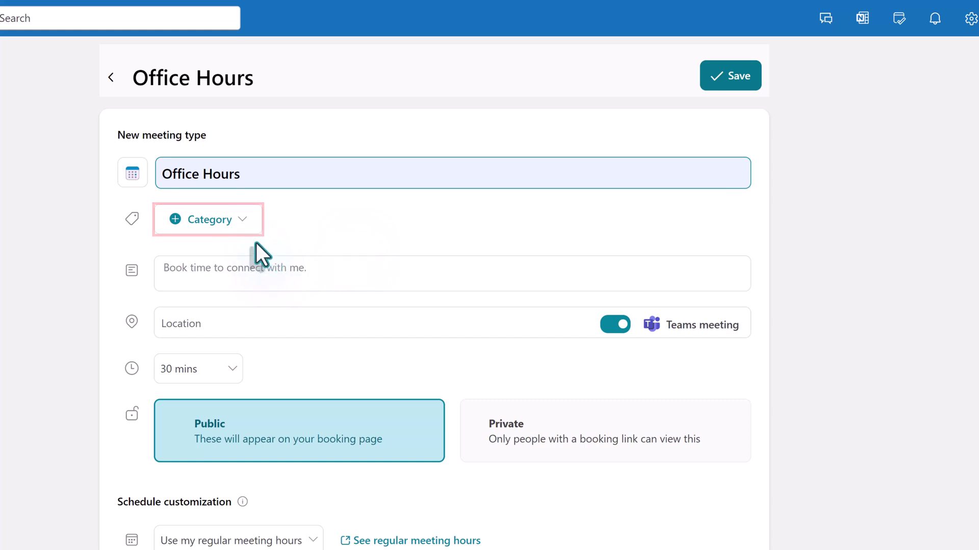
left_click(243, 223)
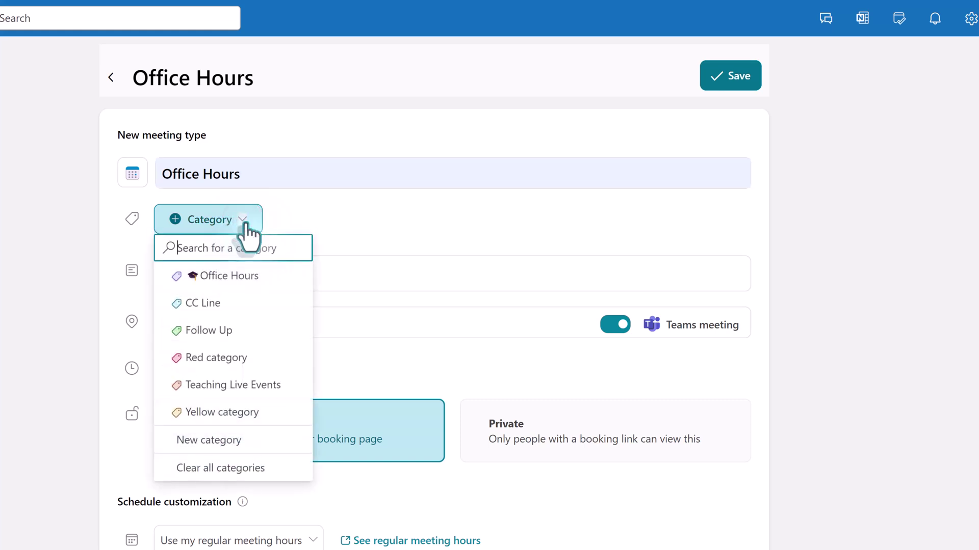
Write a description inviting questions about M365 tools supported by the coaching team.
left_click(254, 276)
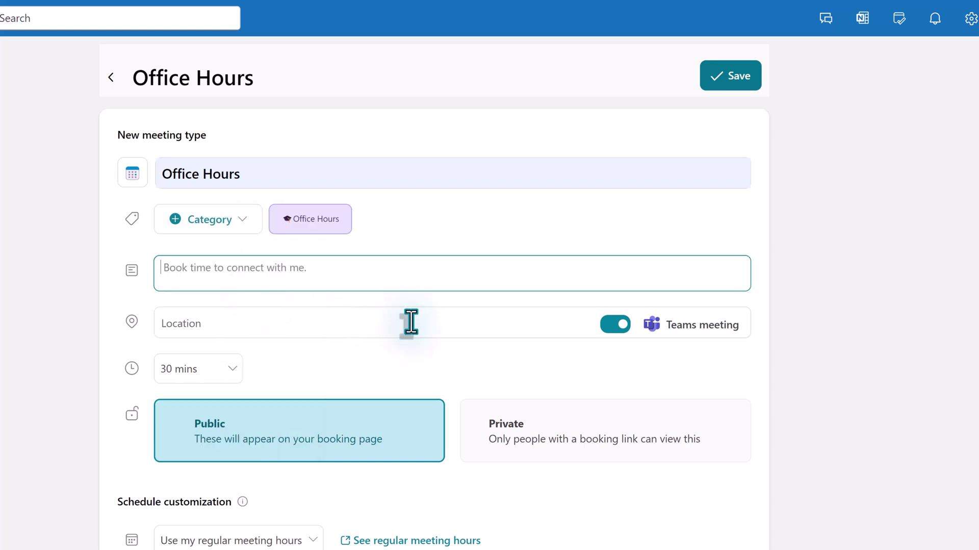
type("Book time to dis")
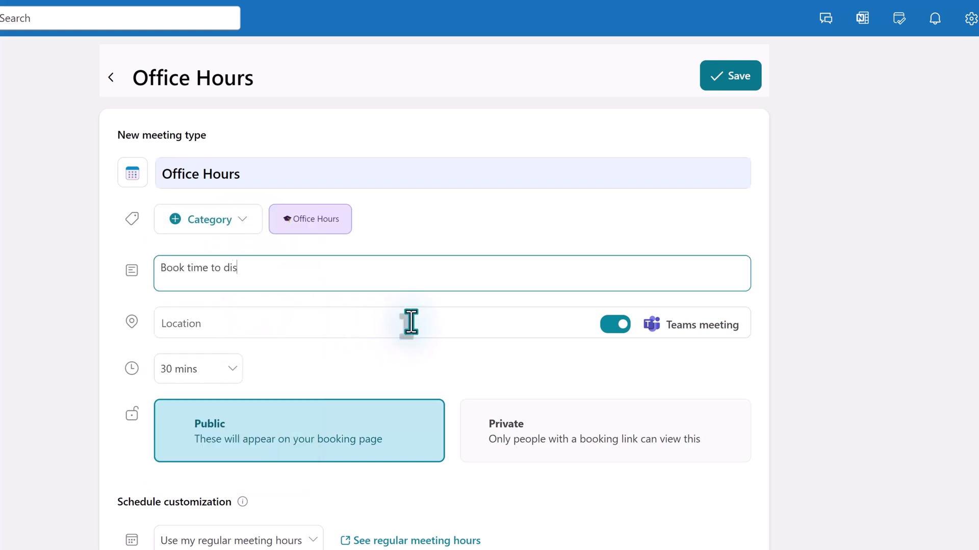
type("cuss any questions you have about M")
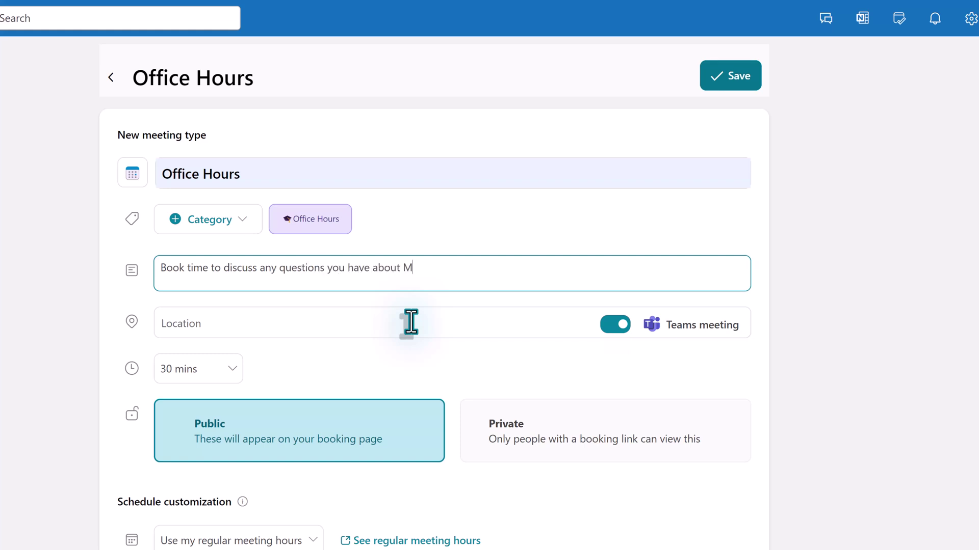
type("365 tools that are supported ")
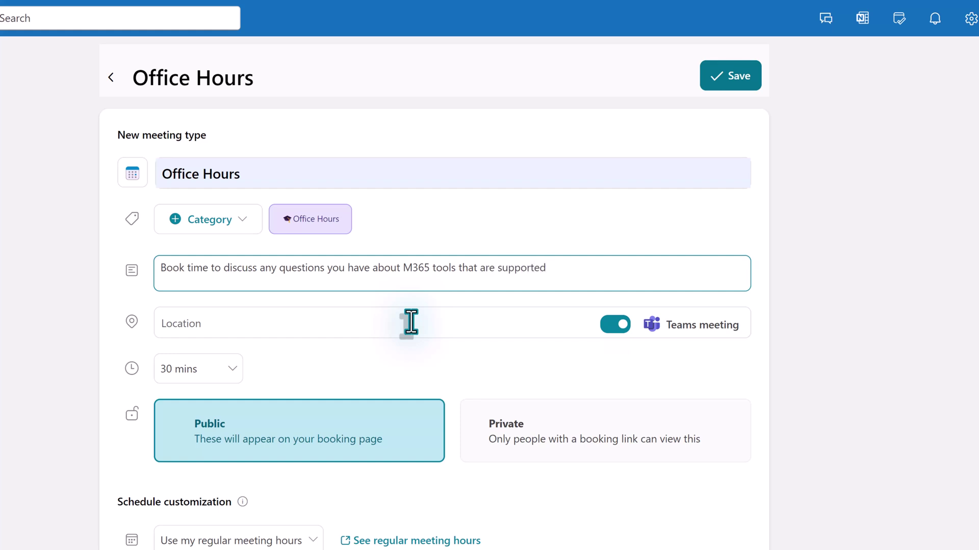
type("by the coaching team.")
Keep Office Hours as a Teams meeting with a 30 mins duration.
left_click(201, 325)
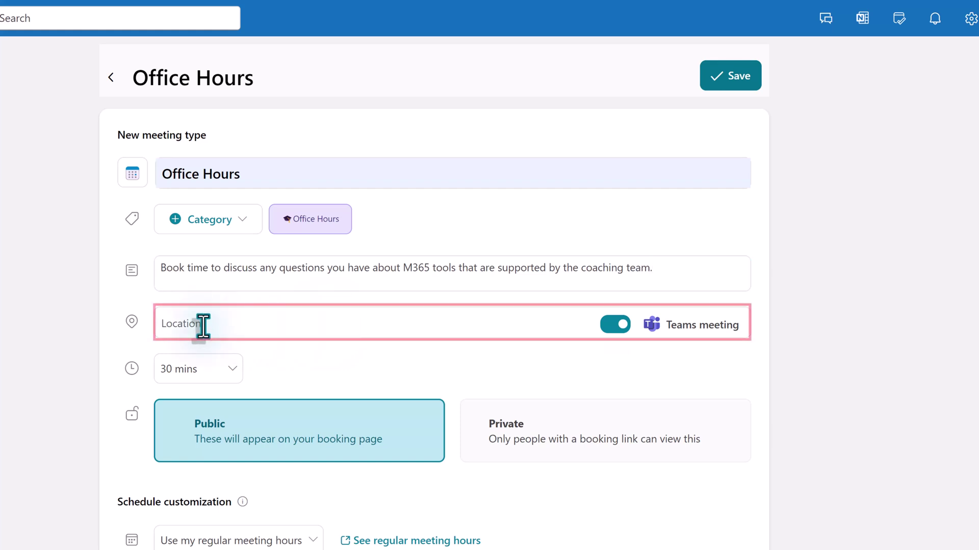
left_click(620, 325)
left_click(619, 326)
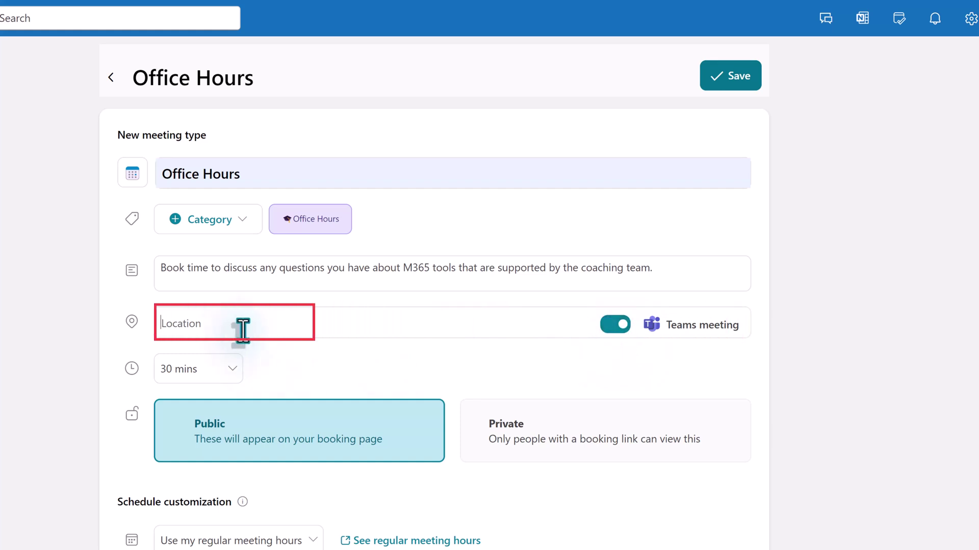
left_click(192, 330)
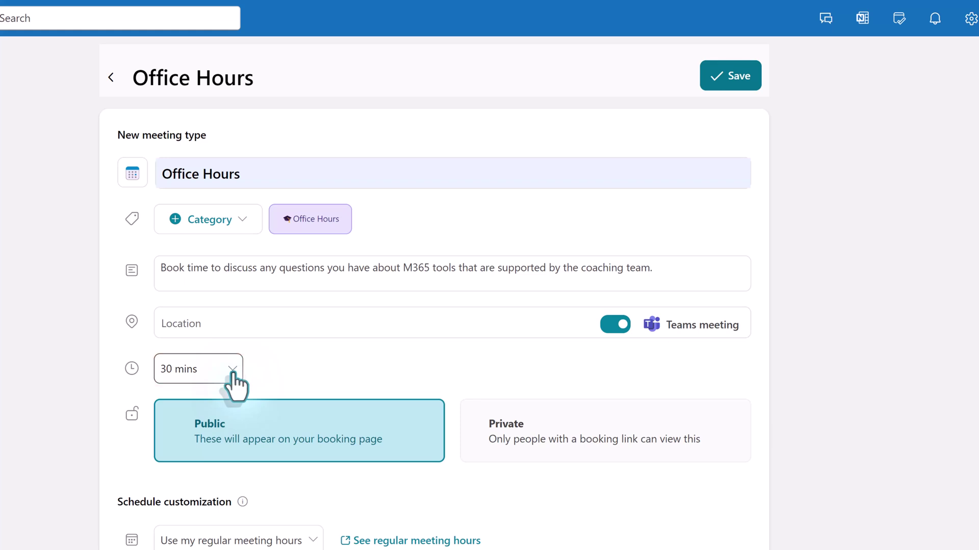
left_click(232, 370)
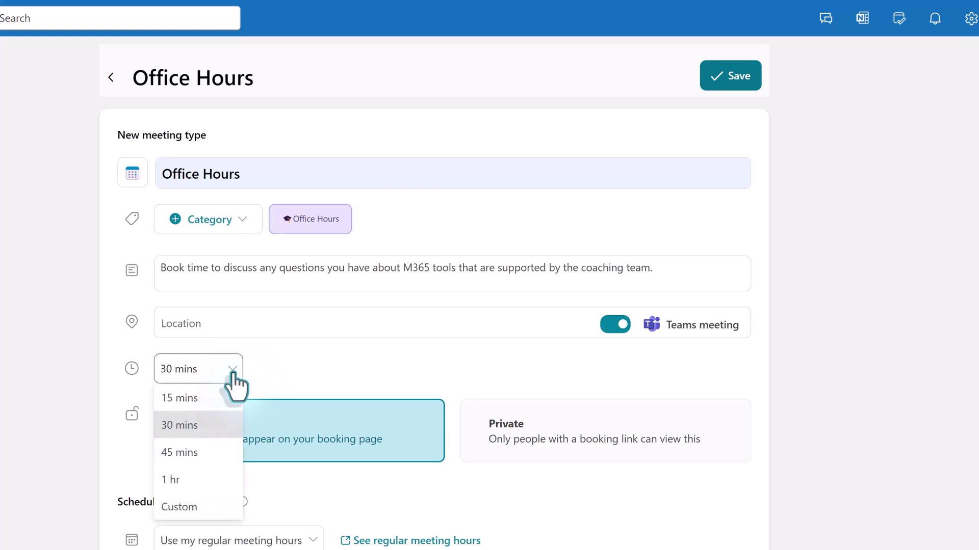
left_click(252, 472)
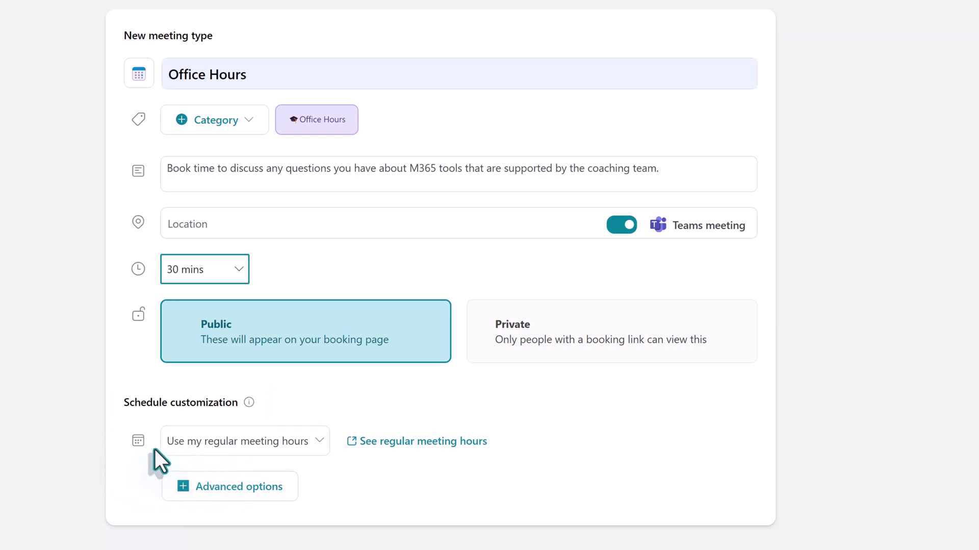
Switch Office Hours to custom availability hours.
left_click(319, 442)
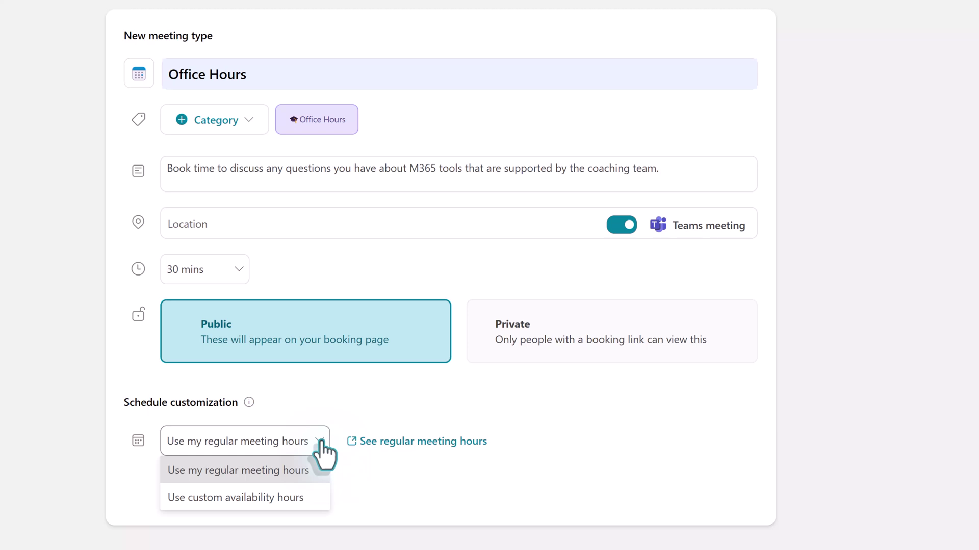
left_click(321, 442)
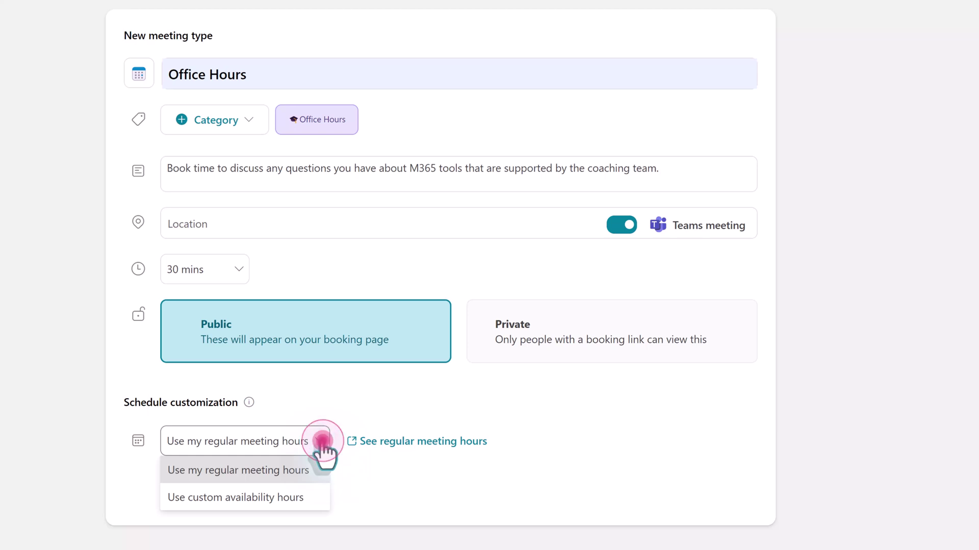
left_click(280, 500)
scroll(222, 388, "down", 5)
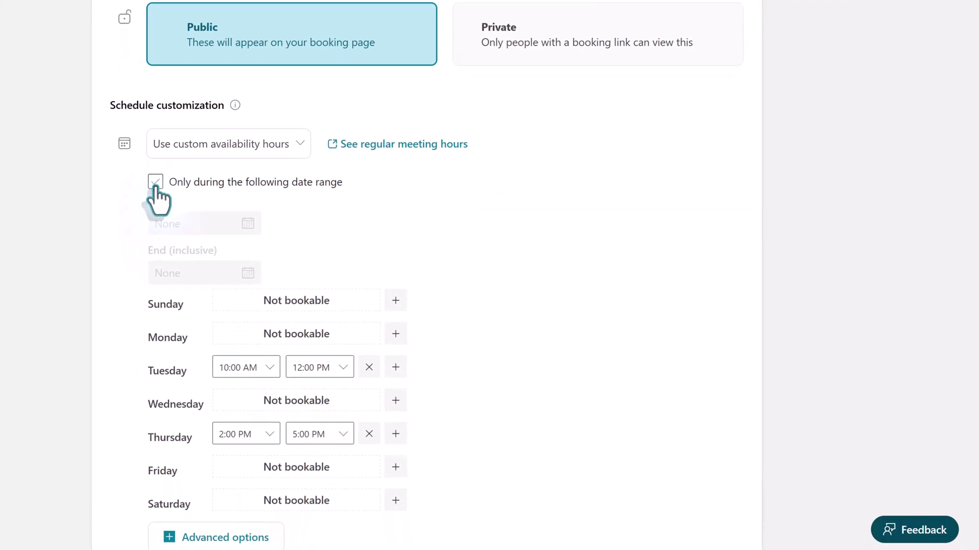
Try an August 1, 2024 start date, then leave the date range limit off.
left_click(155, 186)
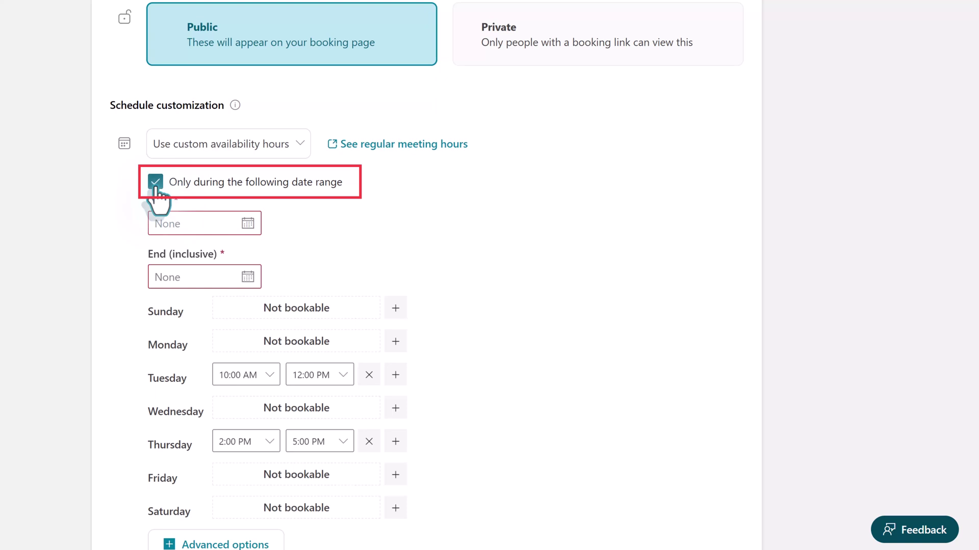
left_click(247, 224)
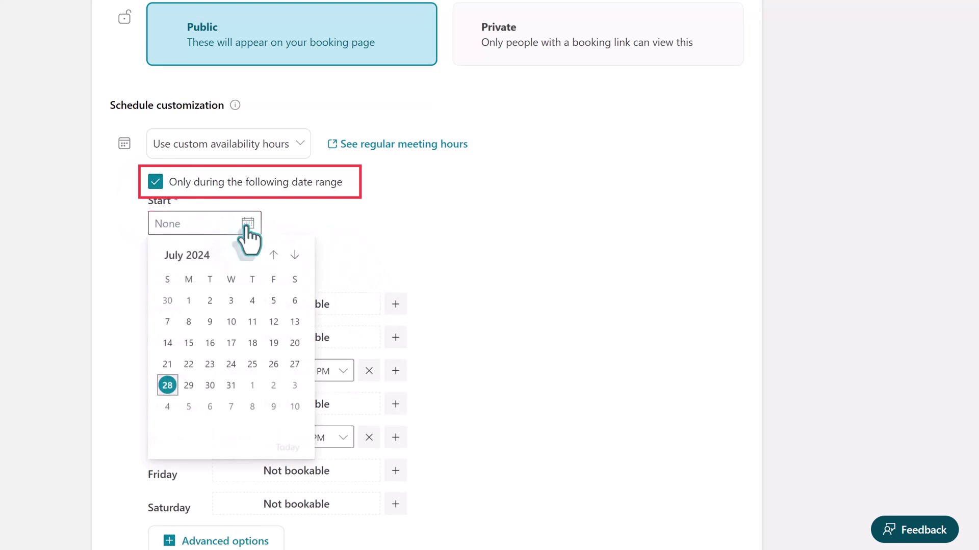
left_click(294, 254)
left_click(252, 302)
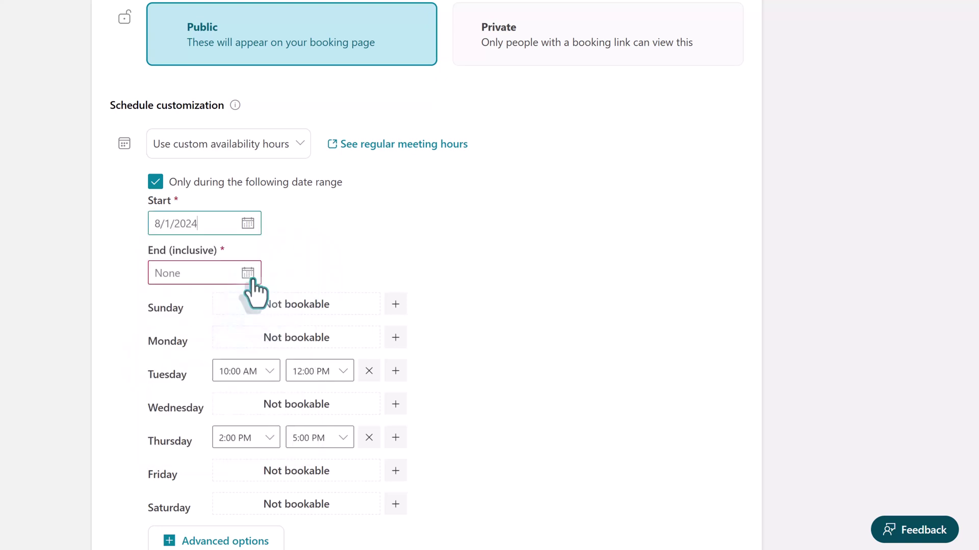
left_click(249, 274)
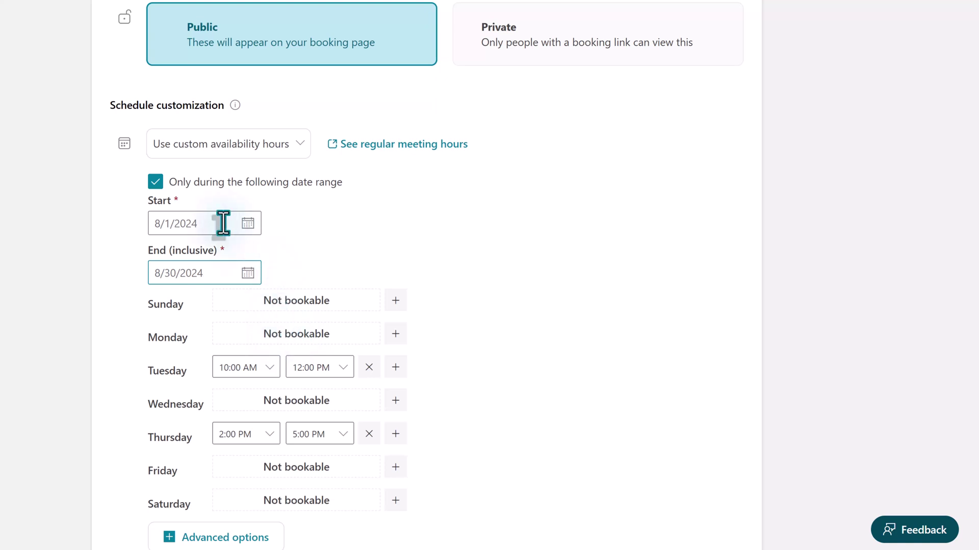
left_click(155, 183)
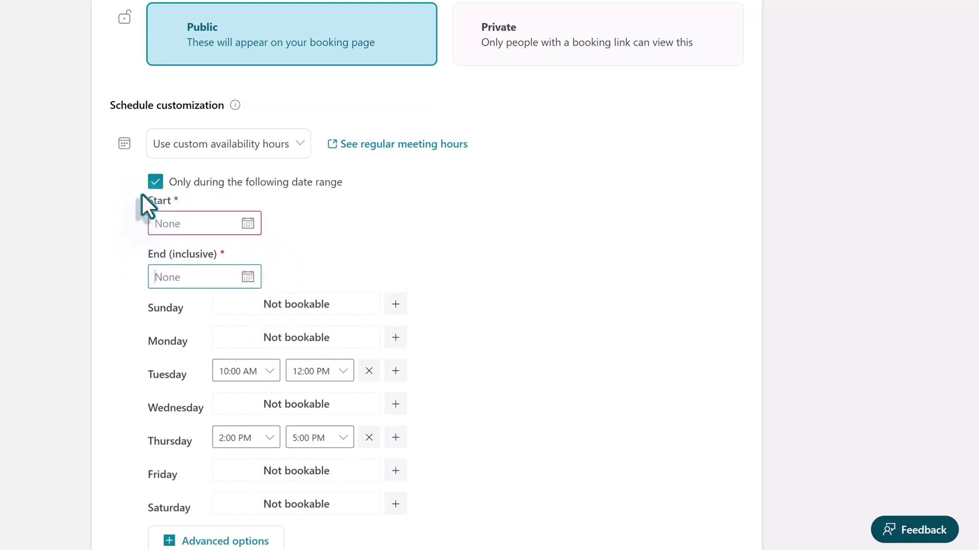
left_click(155, 183)
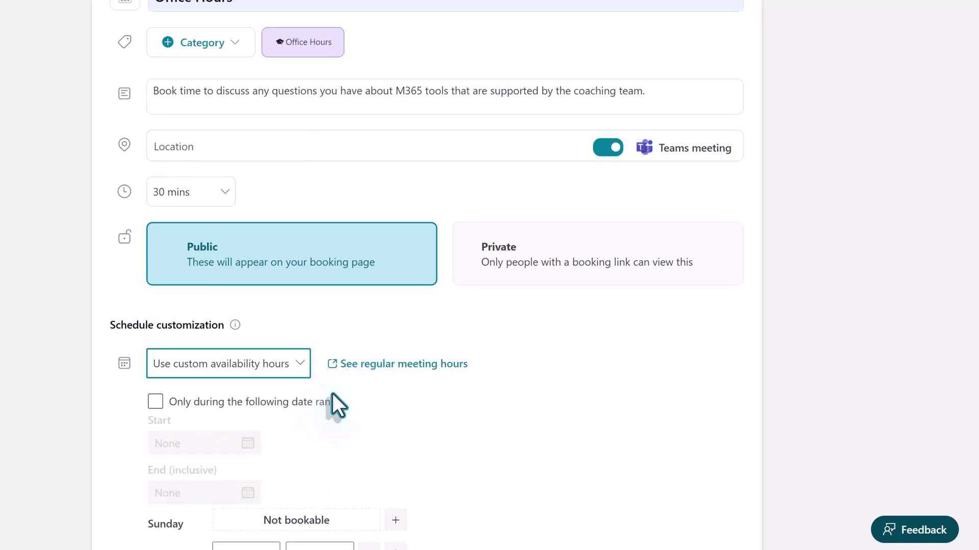
scroll(389, 384, "down", 5)
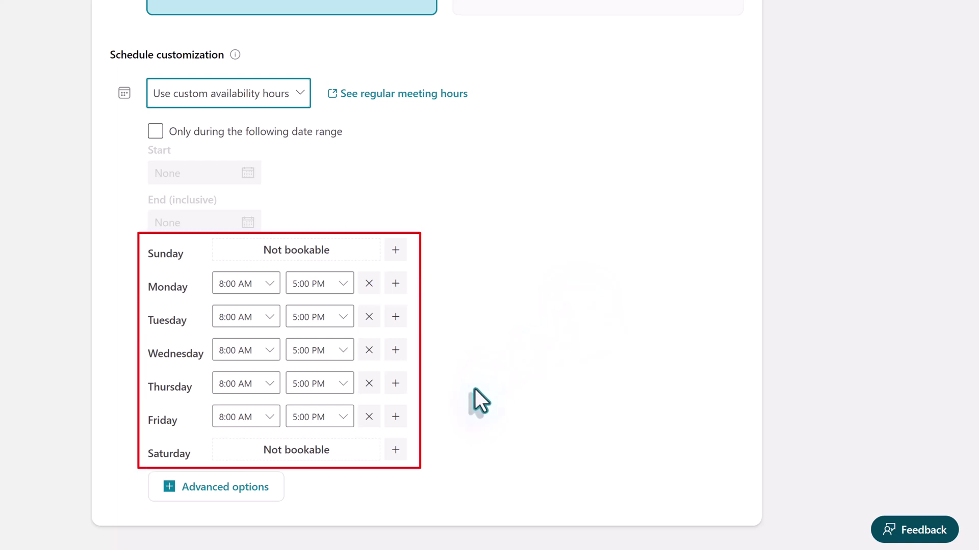
Make Monday, Wednesday and Friday not bookable.
left_click(370, 284)
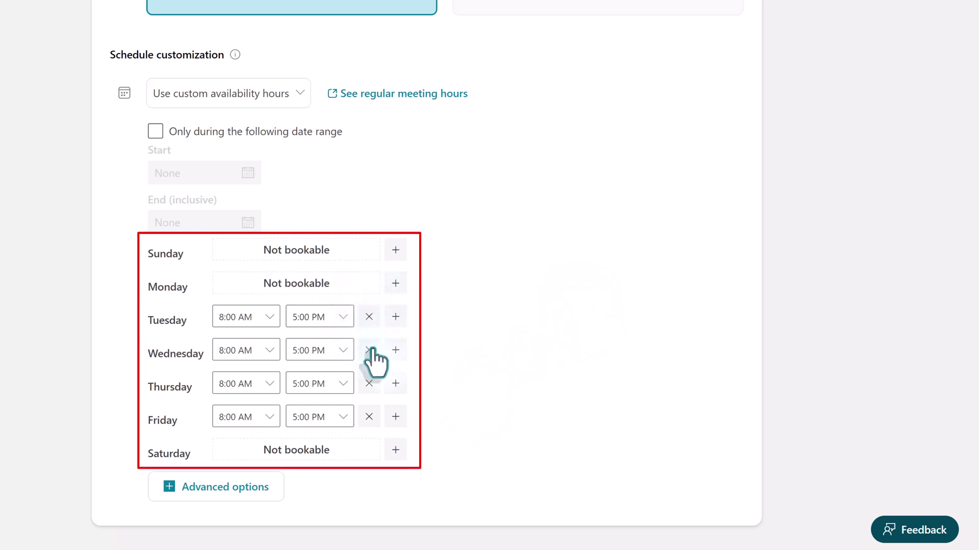
left_click(369, 351)
left_click(369, 417)
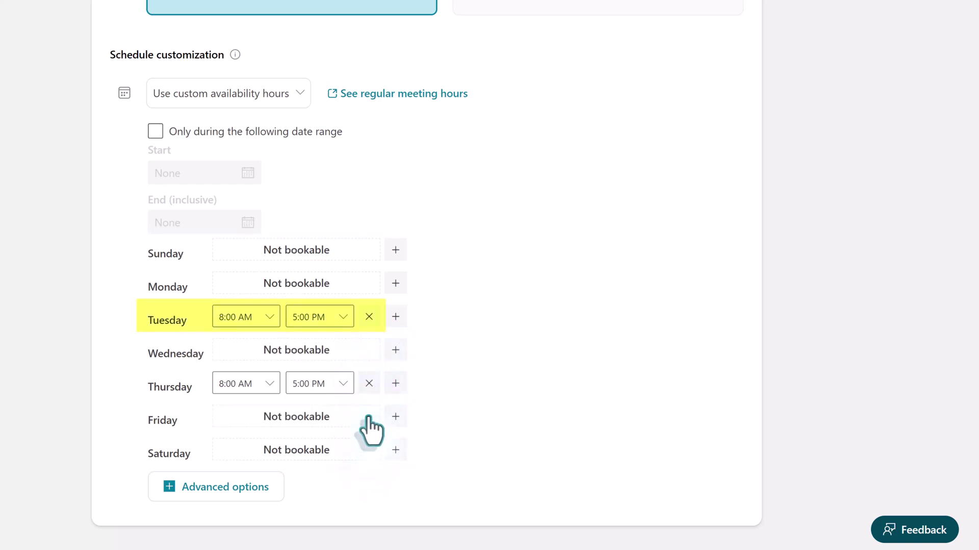
Set Tuesday's availability to 10:00 AM–12:00 PM.
left_click(269, 317)
scroll(251, 273, "down", 3)
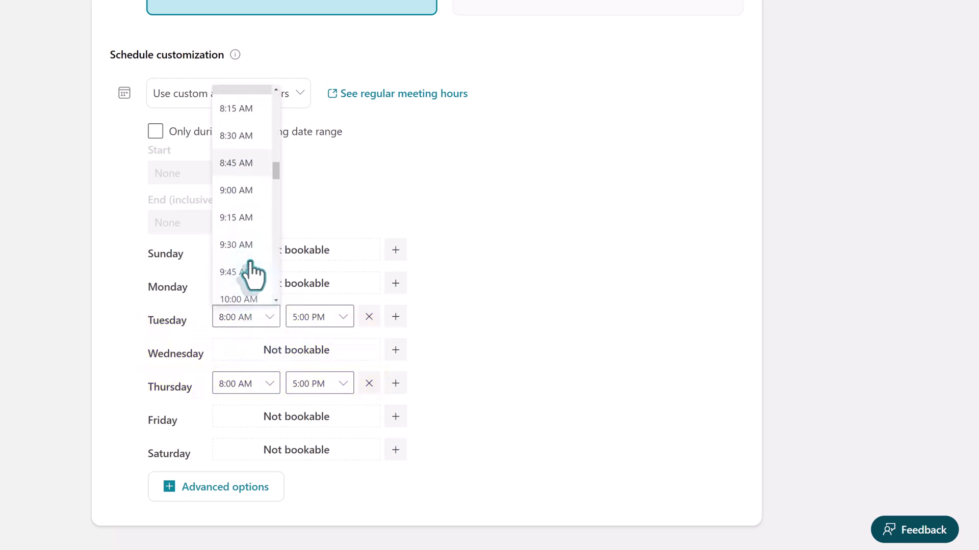
scroll(253, 274, "down", 1)
left_click(242, 253)
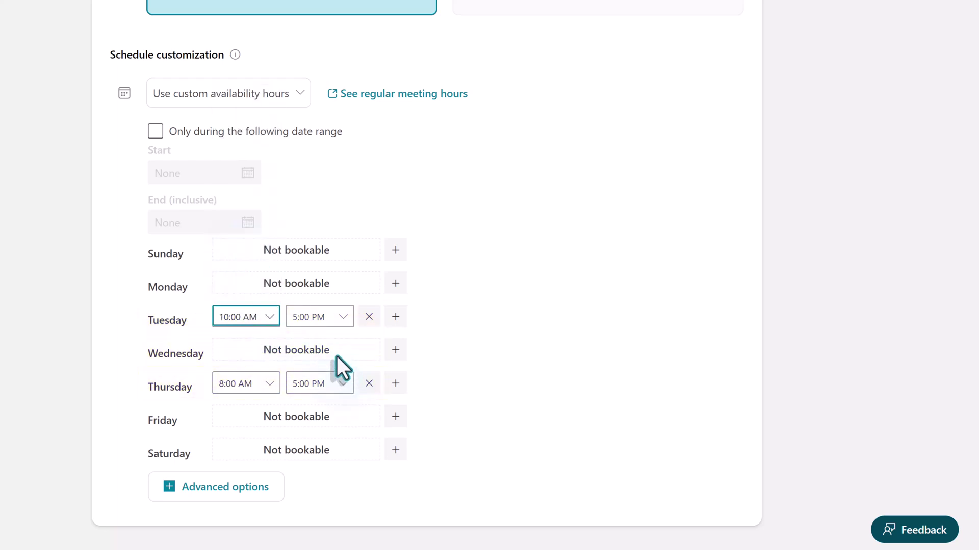
left_click(342, 317)
scroll(326, 259, "down", 3)
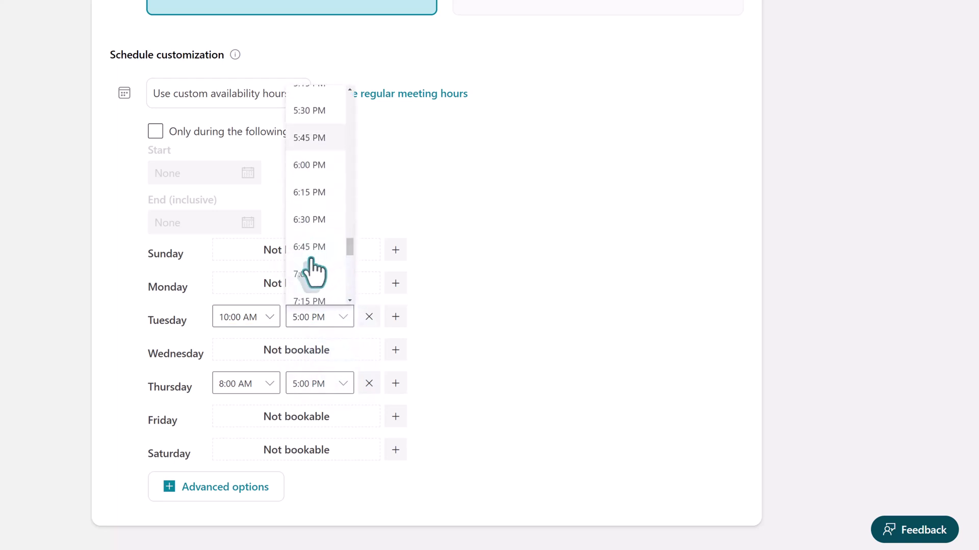
scroll(311, 274, "up", 15)
left_click(311, 251)
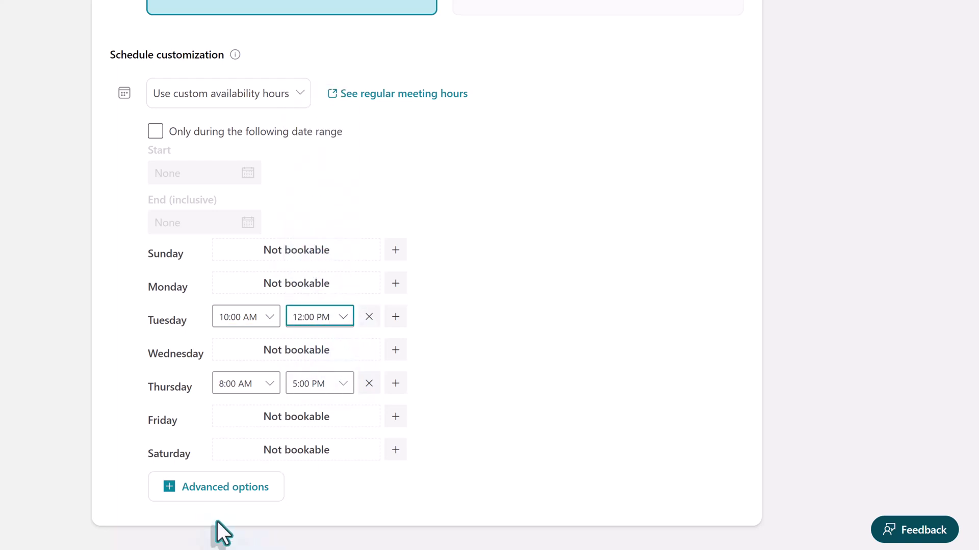
Set Thursday's availability to 2:00 PM–5:00 PM.
left_click(265, 386)
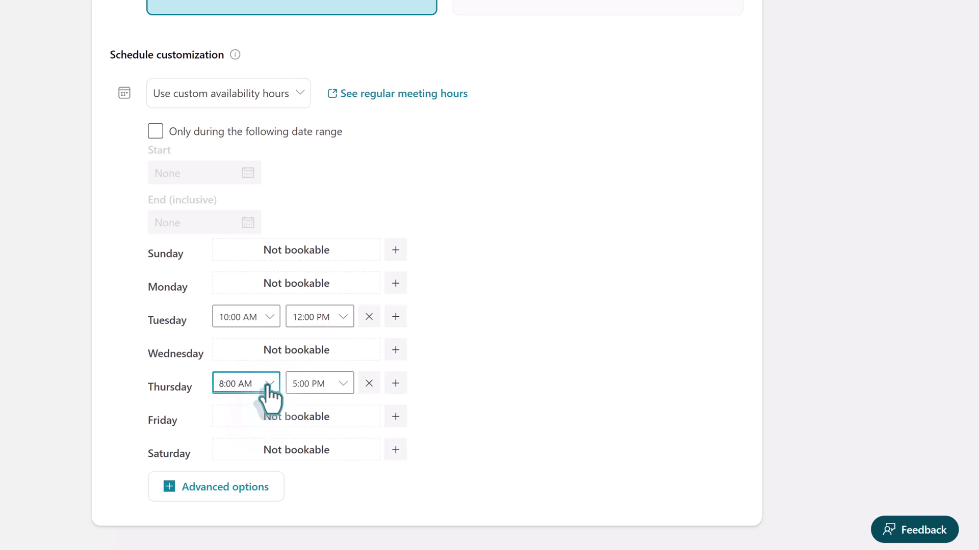
scroll(250, 353, "down", 1)
scroll(509, 349, "up", 1)
scroll(310, 339, "down", 1)
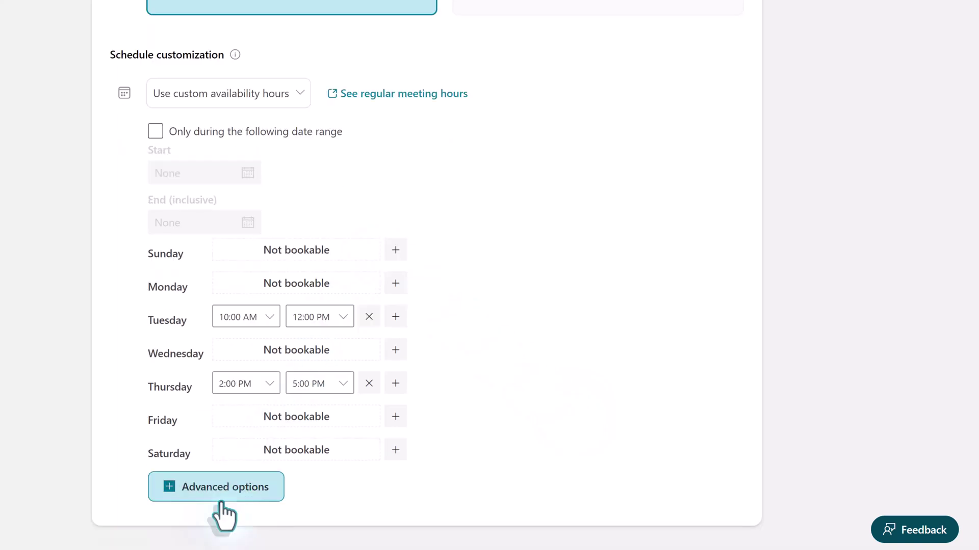
Show Advanced options and keep buffer time before and after meetings at 0 mins.
left_click(202, 487)
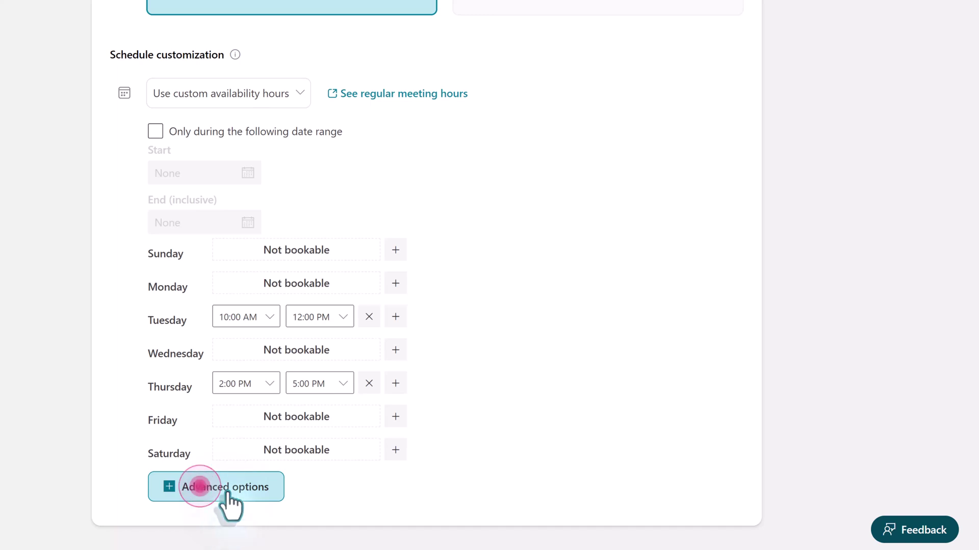
scroll(445, 433, "down", 4)
scroll(445, 432, "down", 4)
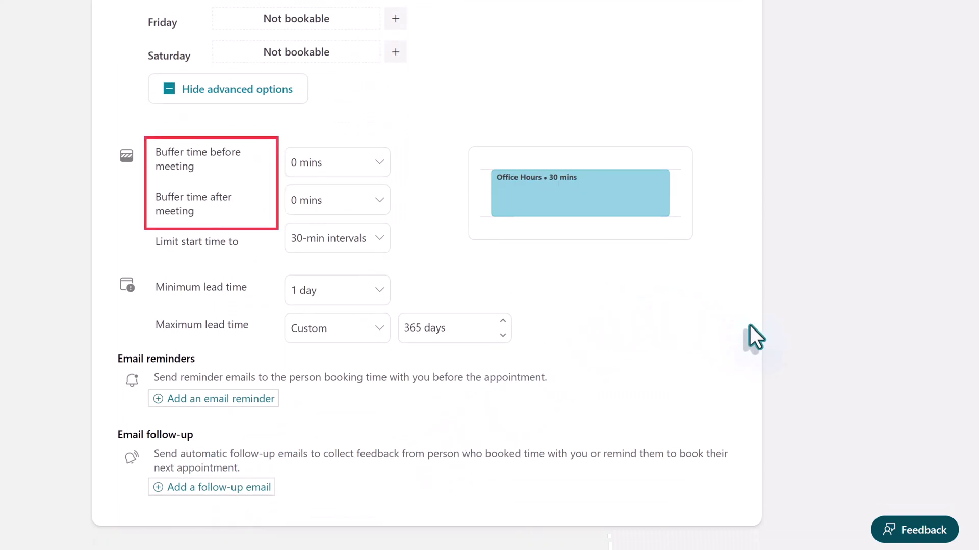
left_click(379, 163)
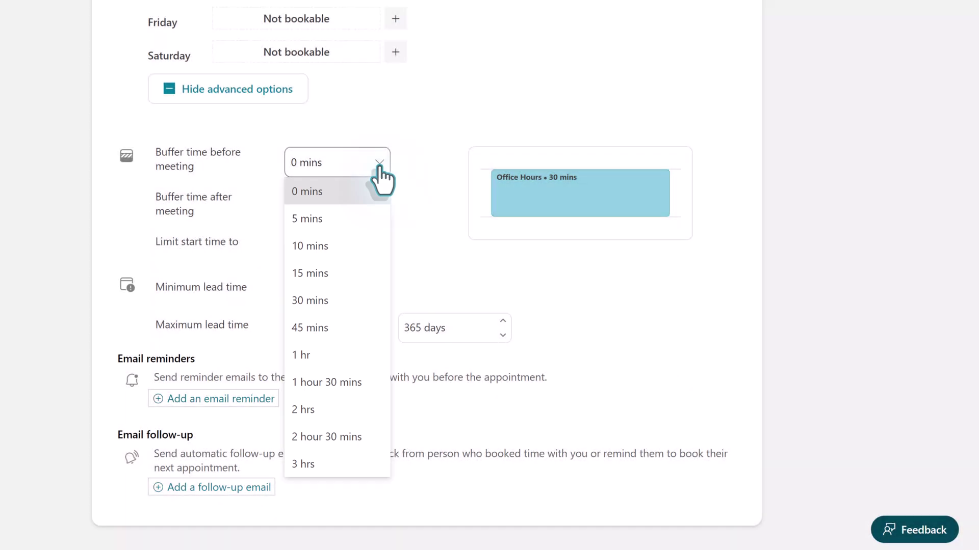
left_click(380, 166)
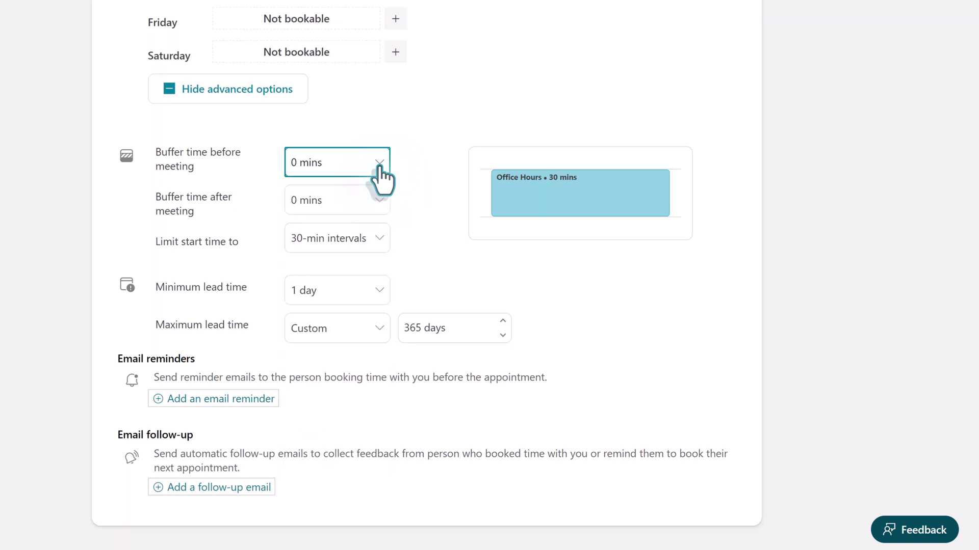
left_click(385, 206)
left_click(386, 206)
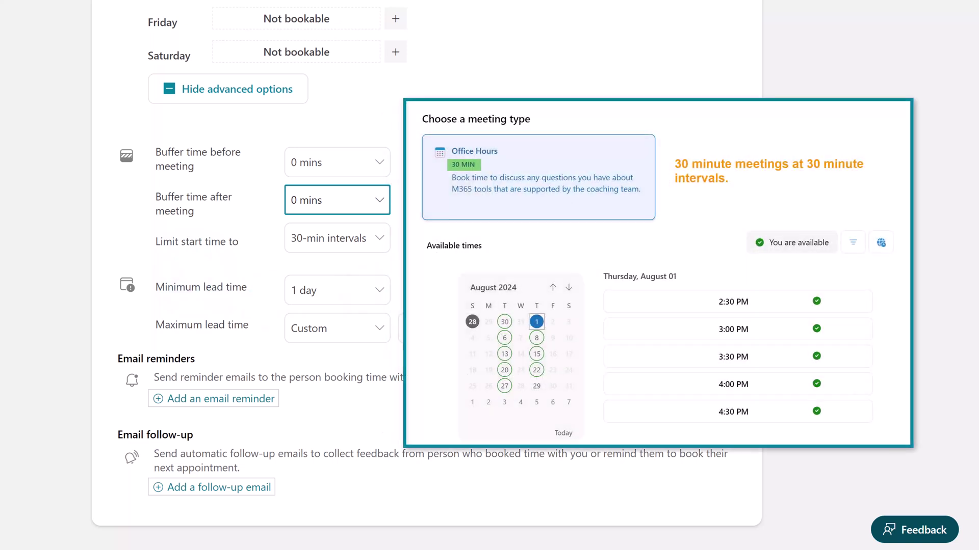
Change the Limit start time setting from 30-min to 1-hr intervals.
left_click(383, 246)
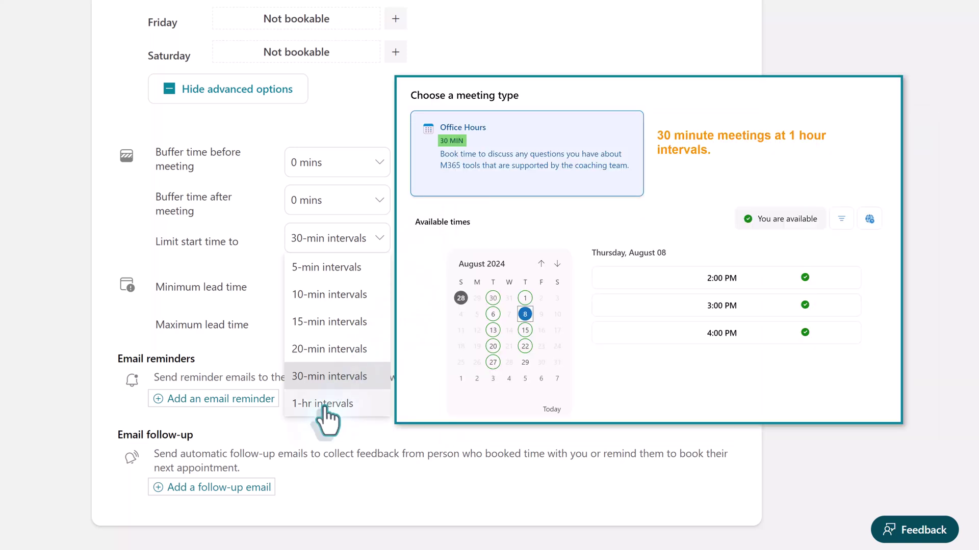
left_click(323, 405)
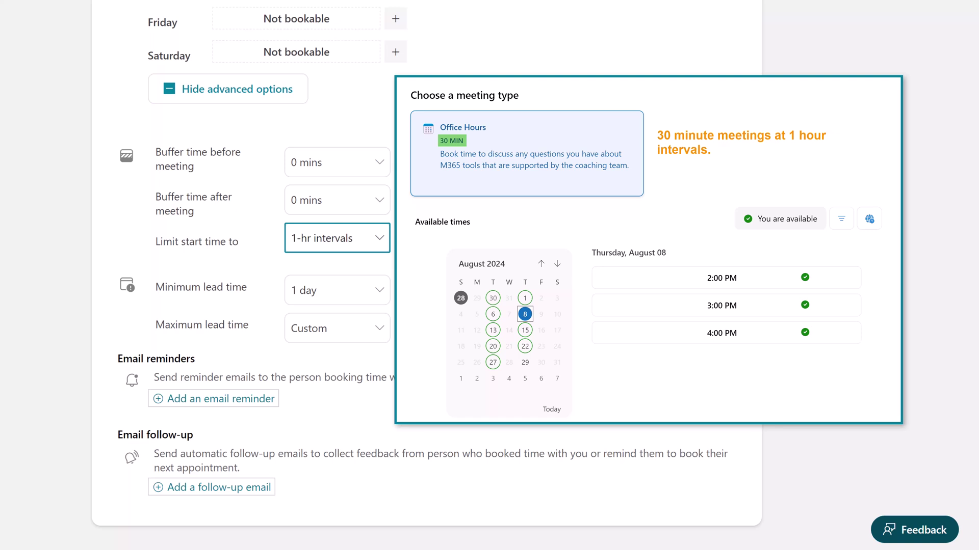
scroll(279, 315, "up", 1)
scroll(167, 309, "down", 1)
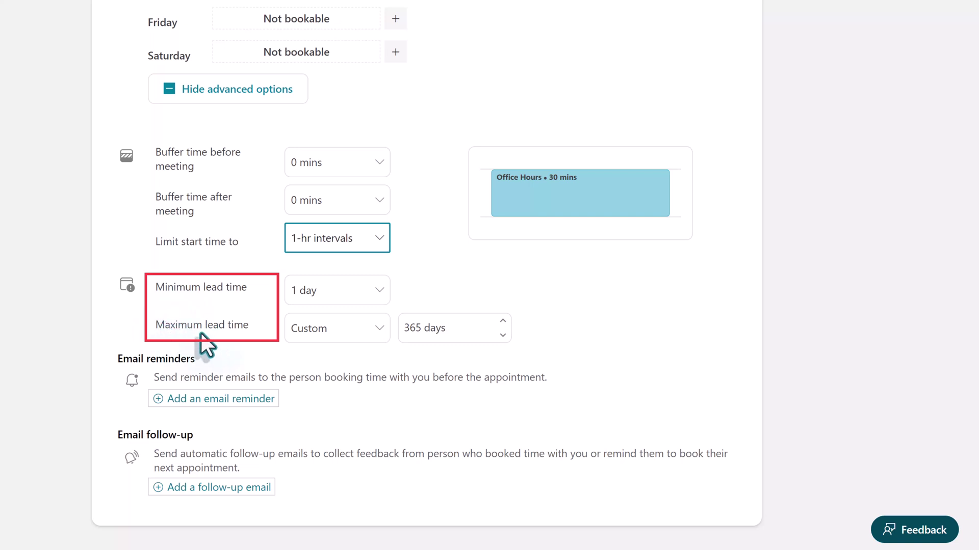
Set minimum lead time to 1 hr and maximum to 90 days, then add an email reminder.
left_click(378, 291)
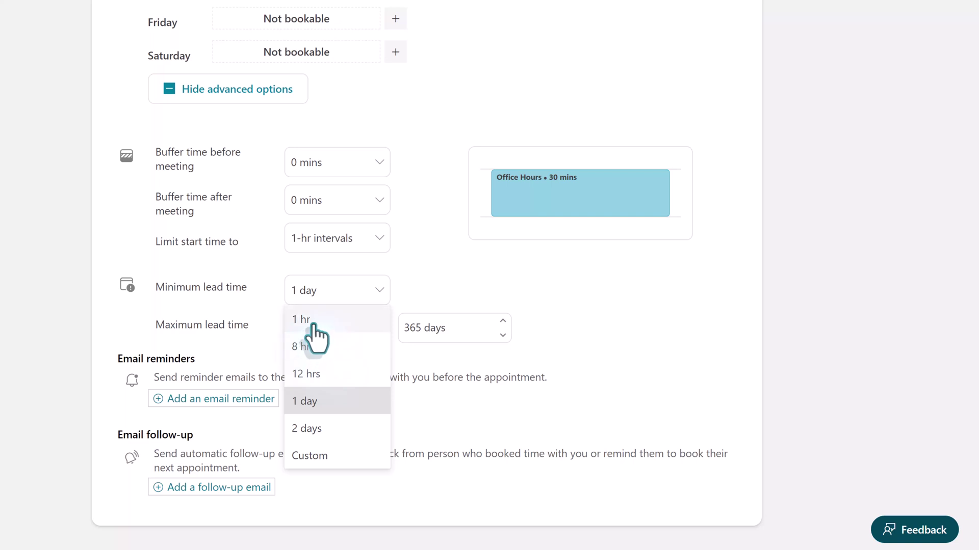
left_click(312, 321)
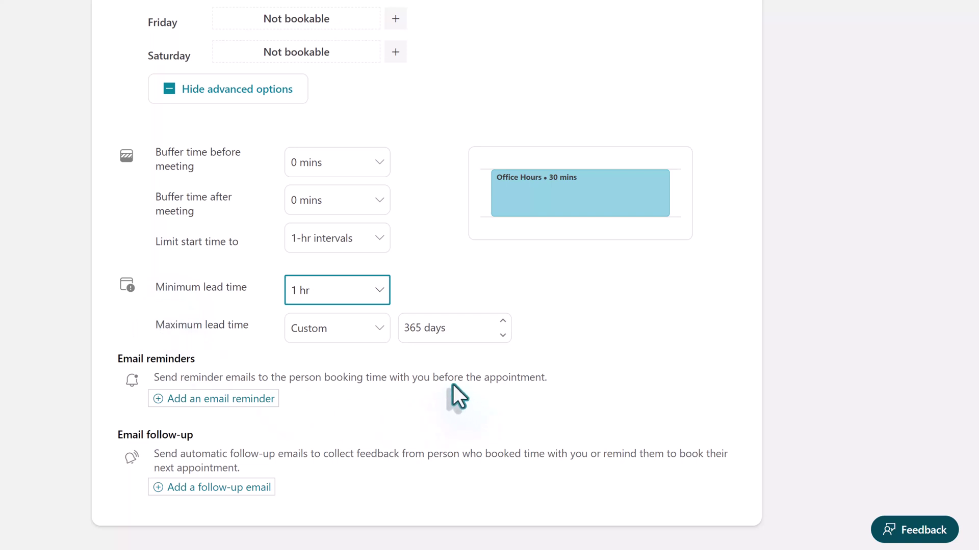
triple_click(455, 330)
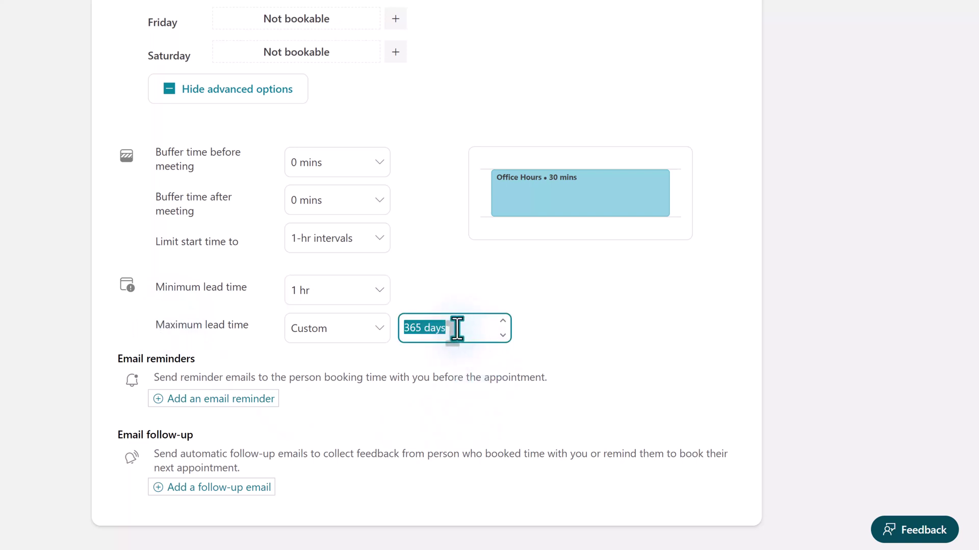
mouse_move(455, 330)
left_mouse_down()
mouse_move(406, 325)
mouse_move(454, 328)
left_mouse_up()
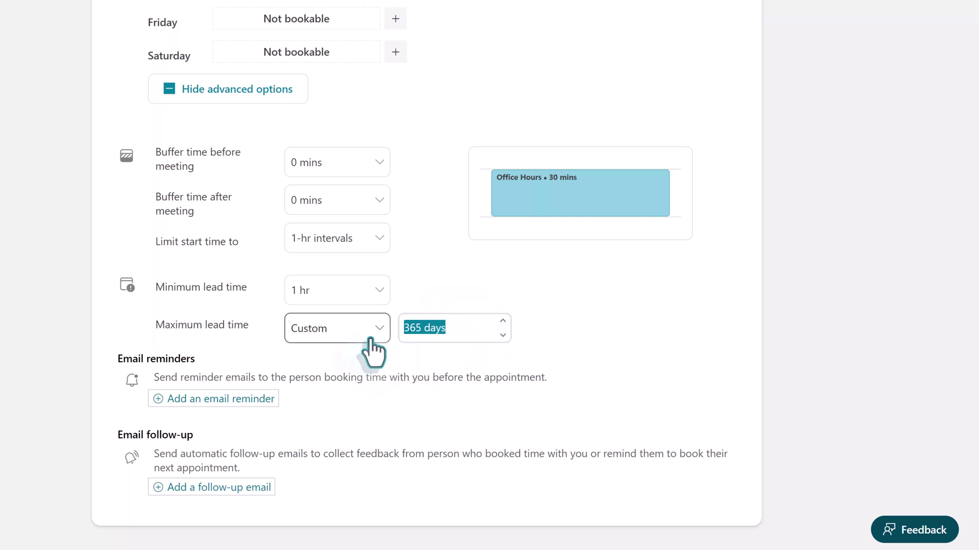
left_click(380, 335)
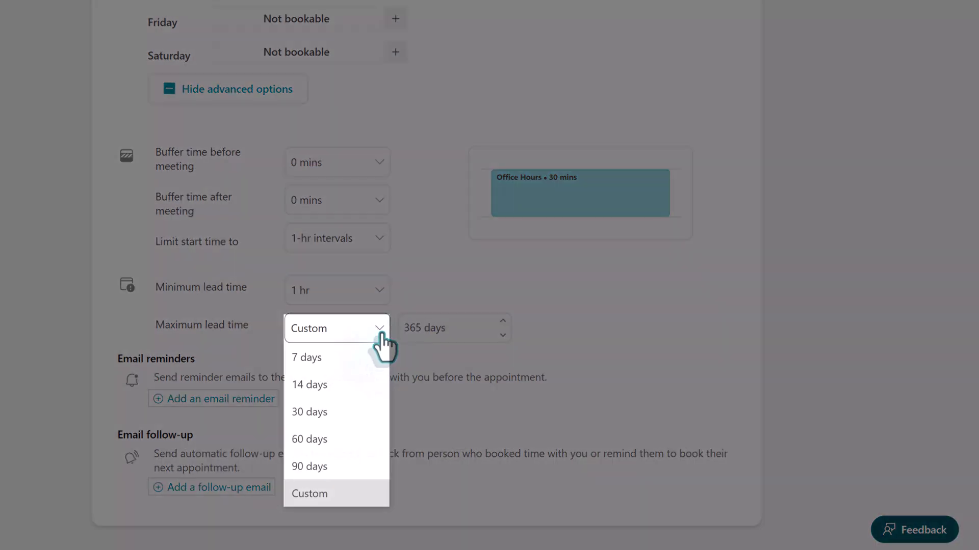
left_click(381, 335)
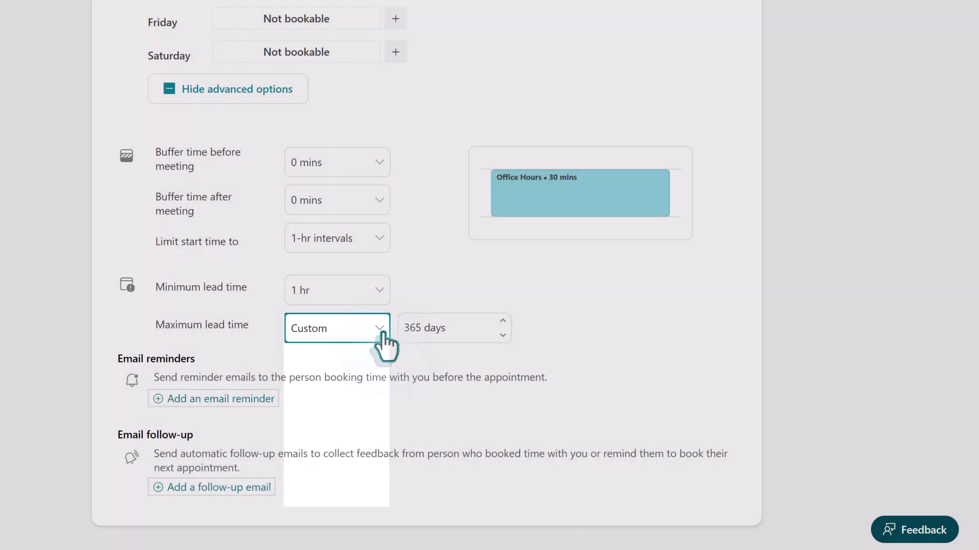
triple_click(450, 327)
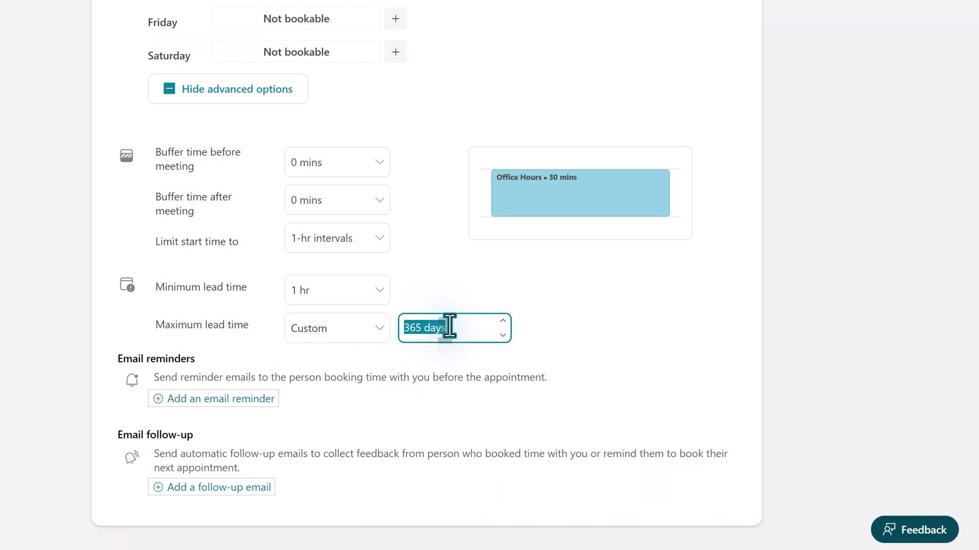
left_click(214, 403)
scroll(403, 410, "down", 5)
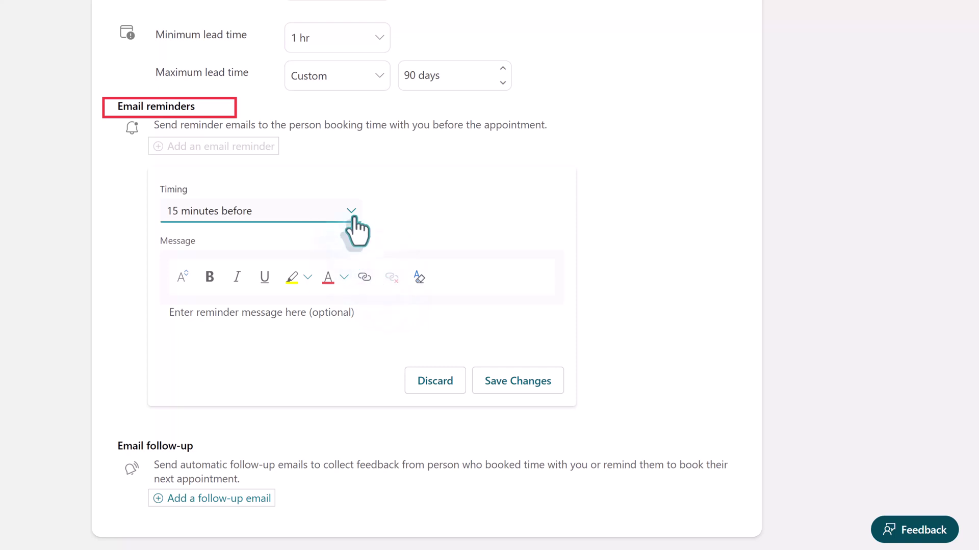
left_click(352, 213)
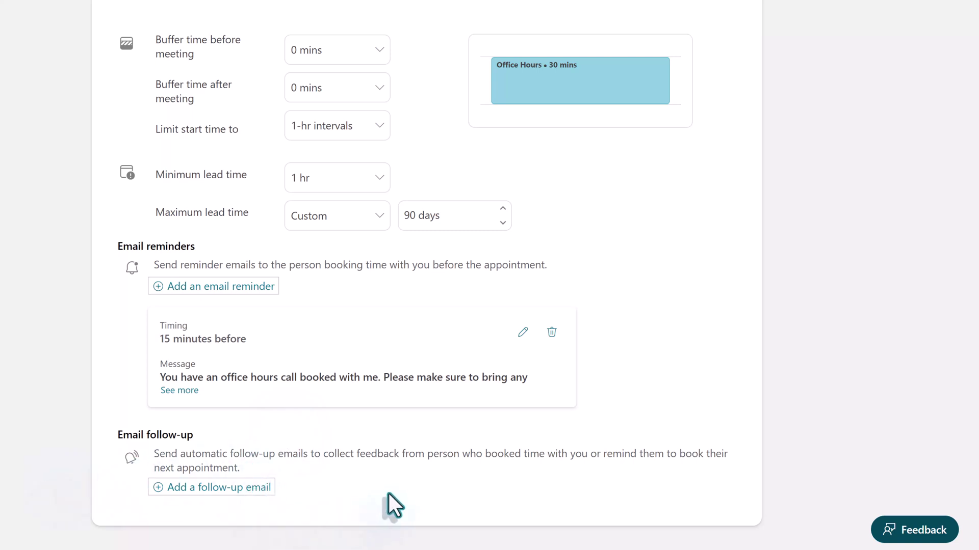
scroll(345, 471, "up", 7)
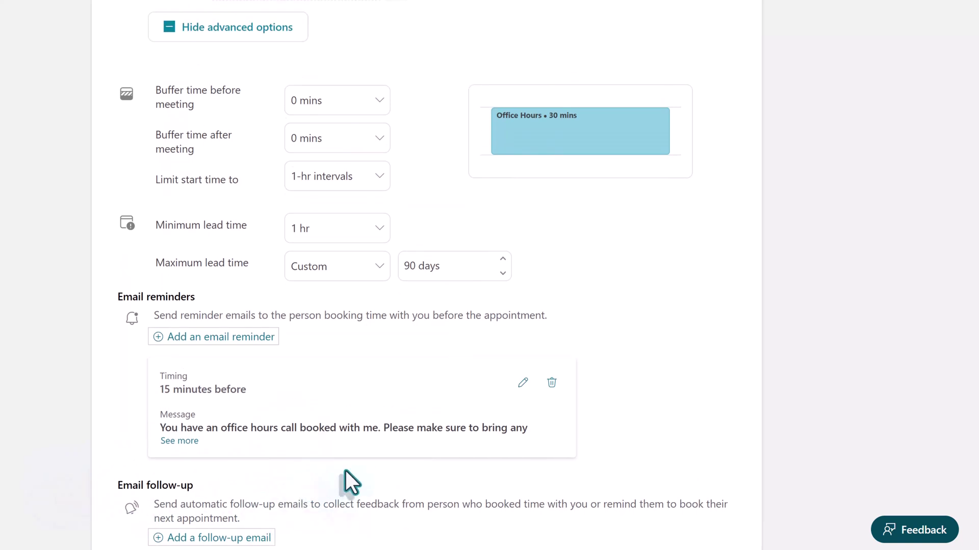
scroll(556, 331, "up", 12)
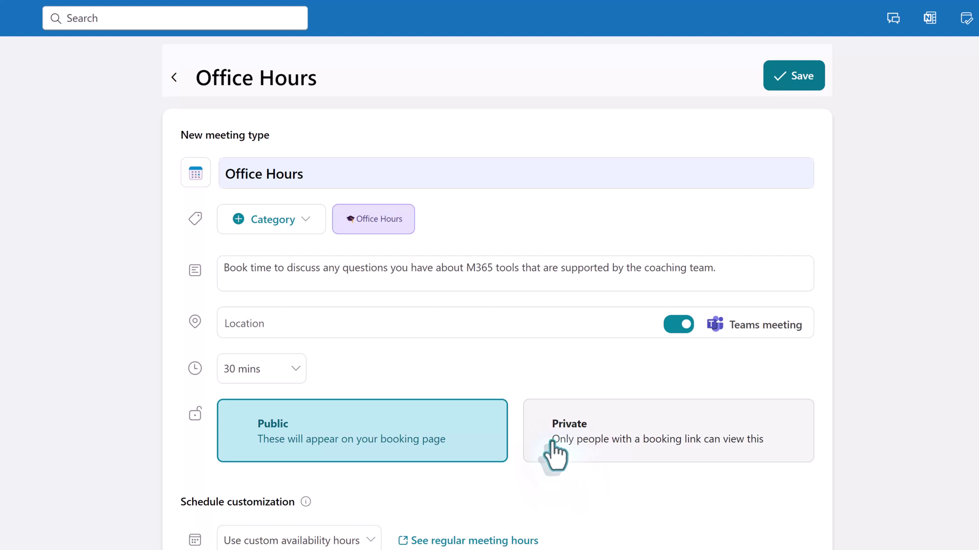
Save the Office Hours meeting type so it is listed as Public, 30 min.
left_click(796, 76)
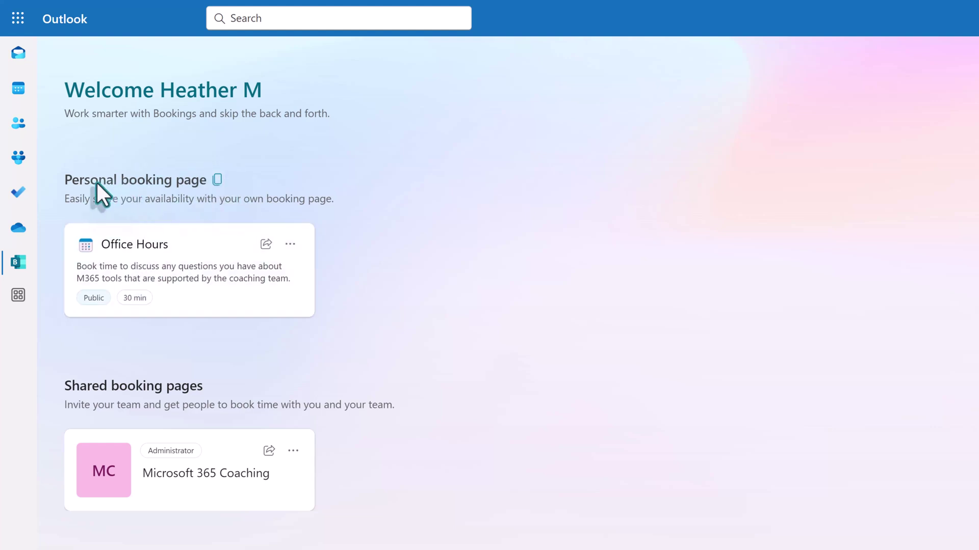
Copy the personal booking page link and view Office Hours on the public page.
left_click(218, 182)
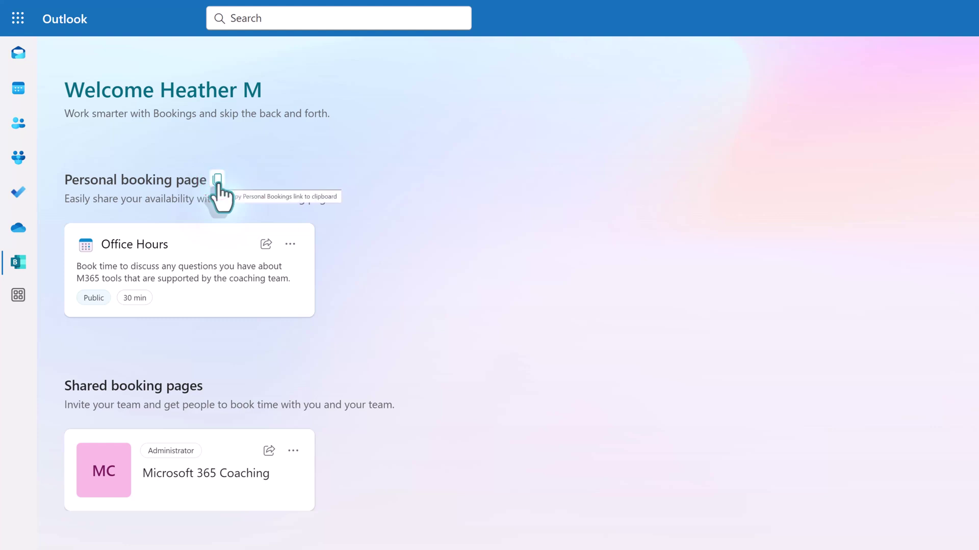
left_click(217, 181)
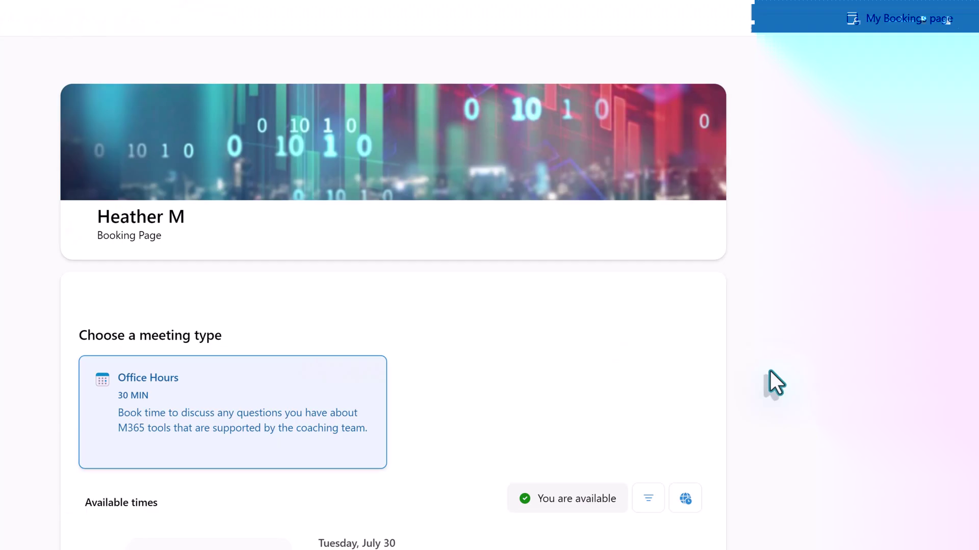
scroll(770, 371, "down", 3)
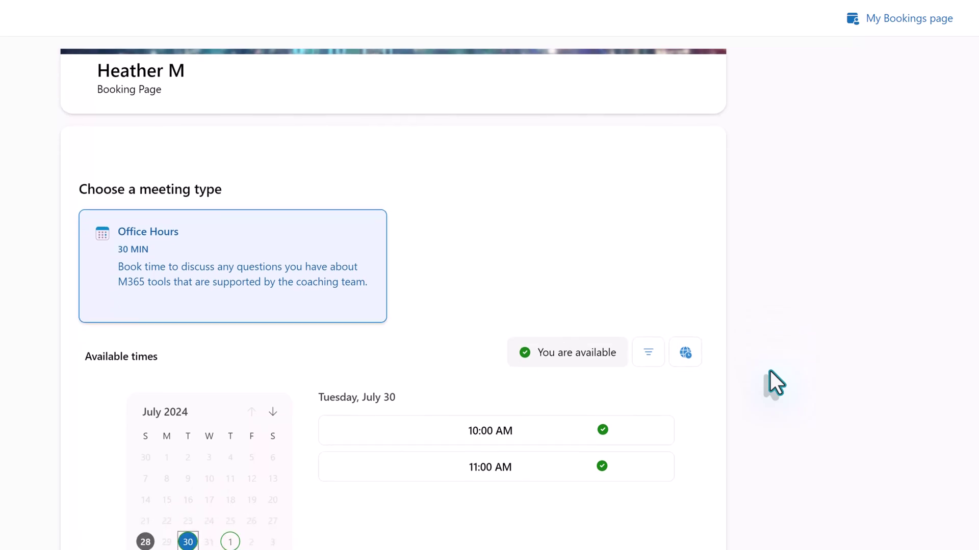
scroll(187, 356, "up", 1)
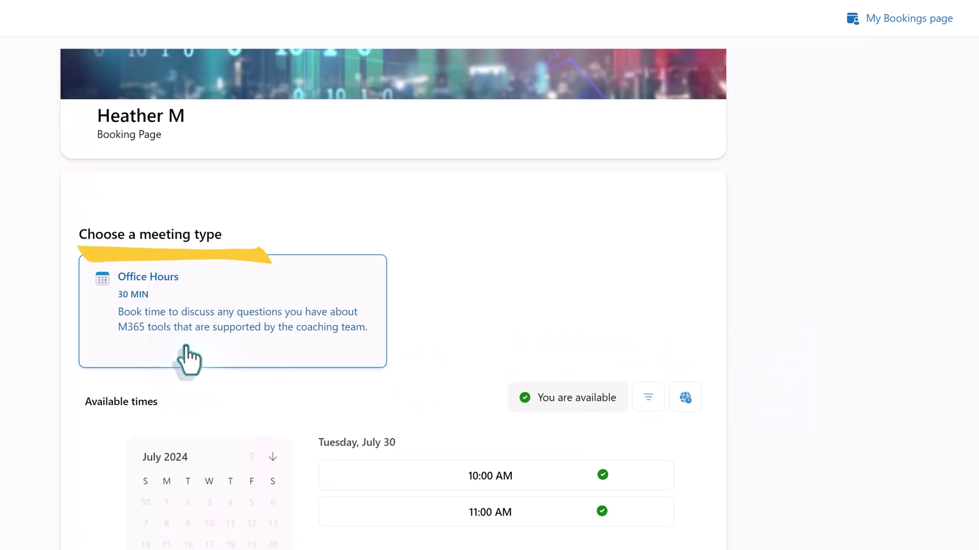
scroll(186, 346, "down", 1)
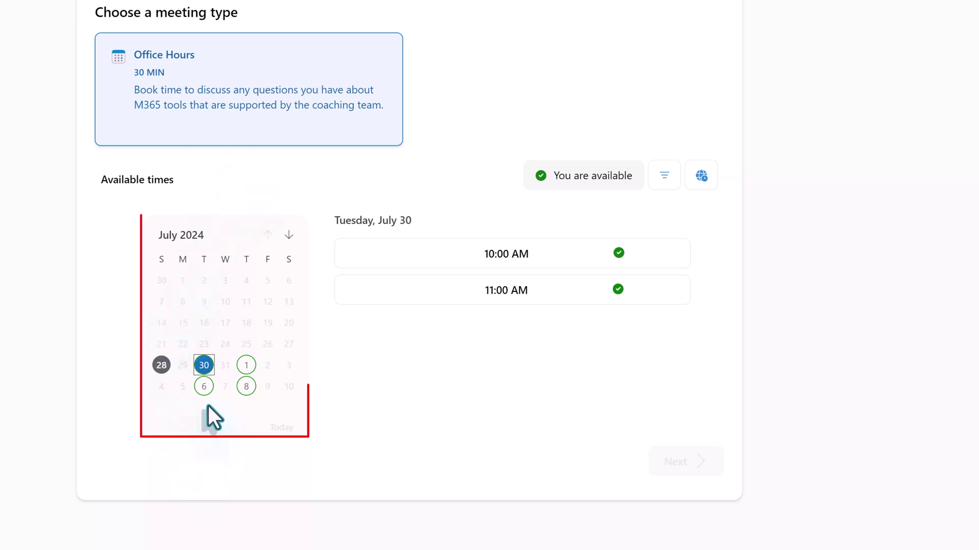
Choose the Tuesday, August 13, 10:00 AM slot and continue to booking details.
left_click(204, 387)
left_click(246, 280)
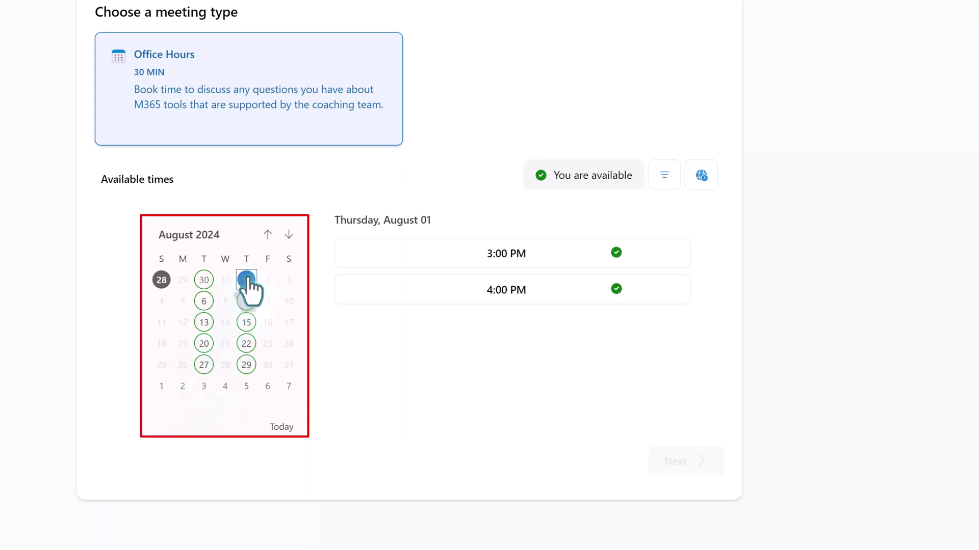
left_click(204, 322)
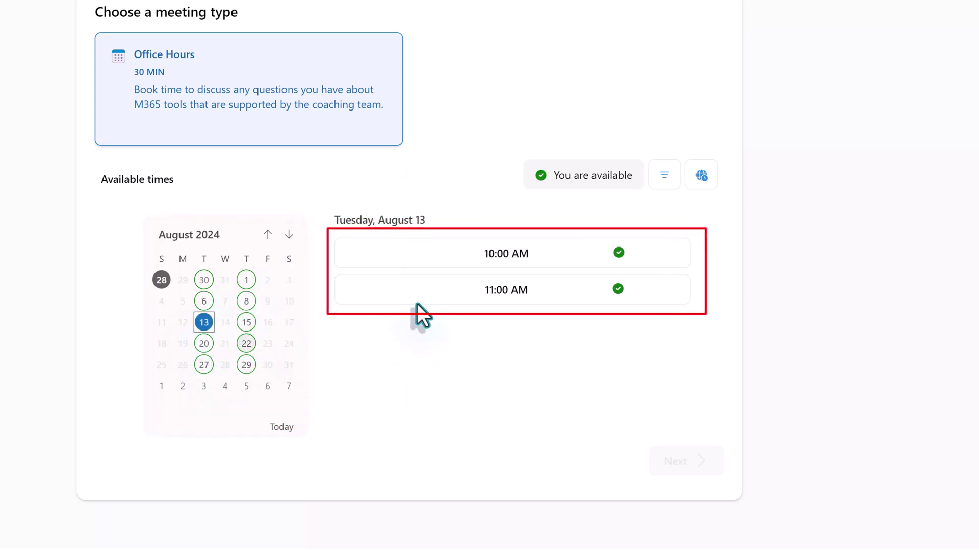
left_click(491, 265)
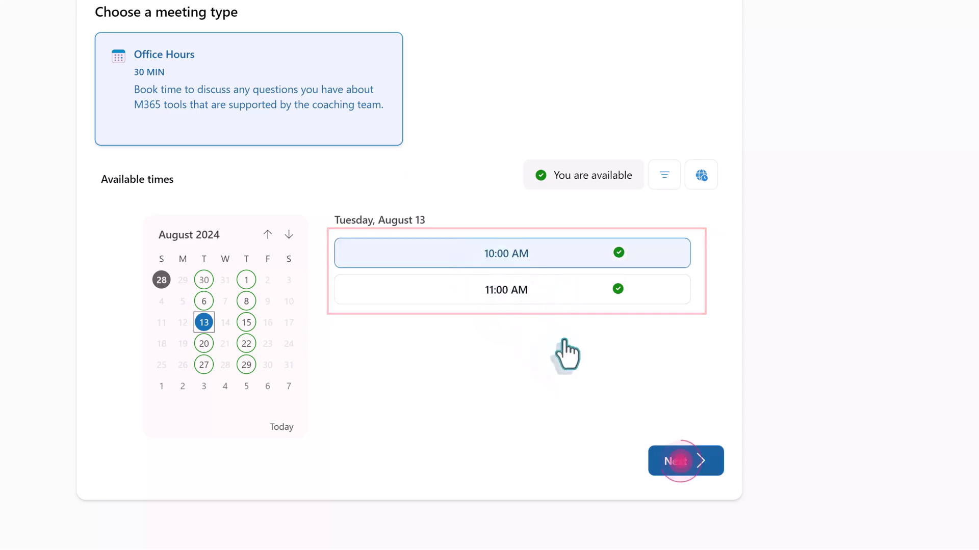
left_click(678, 466)
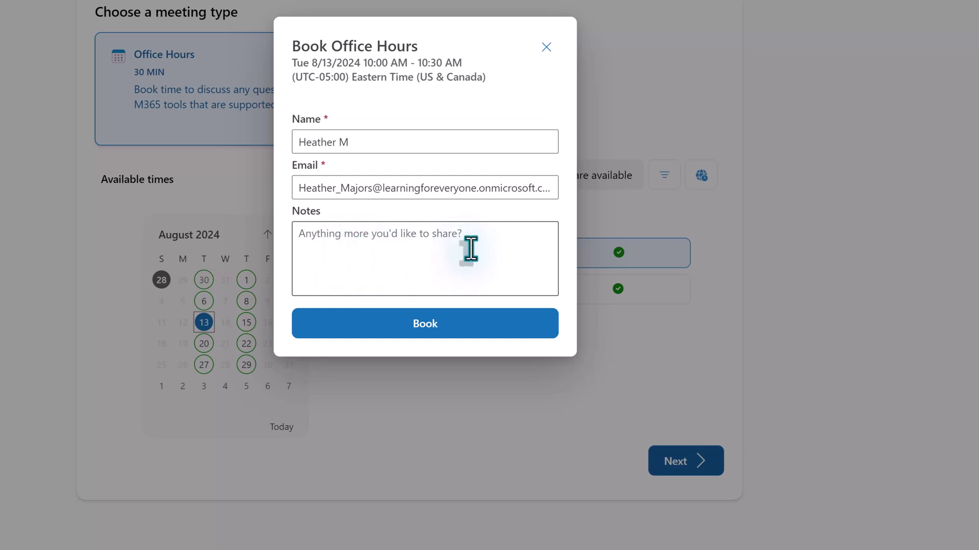
Book the Office Hours slot with the note 'I need help with Microsoft Teams.' and dismiss the confirmation.
left_click(341, 246)
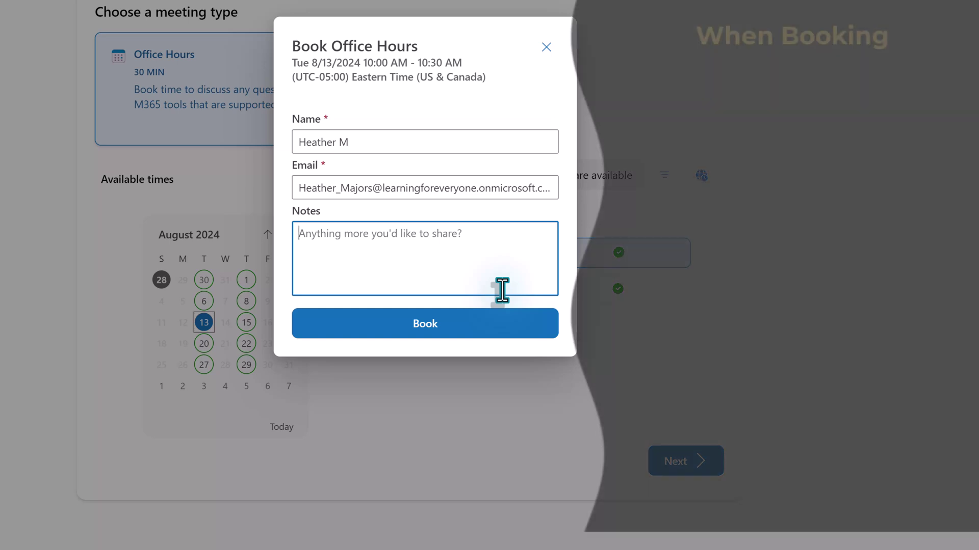
type("I need help with Microsoft Teams.")
left_click(411, 327)
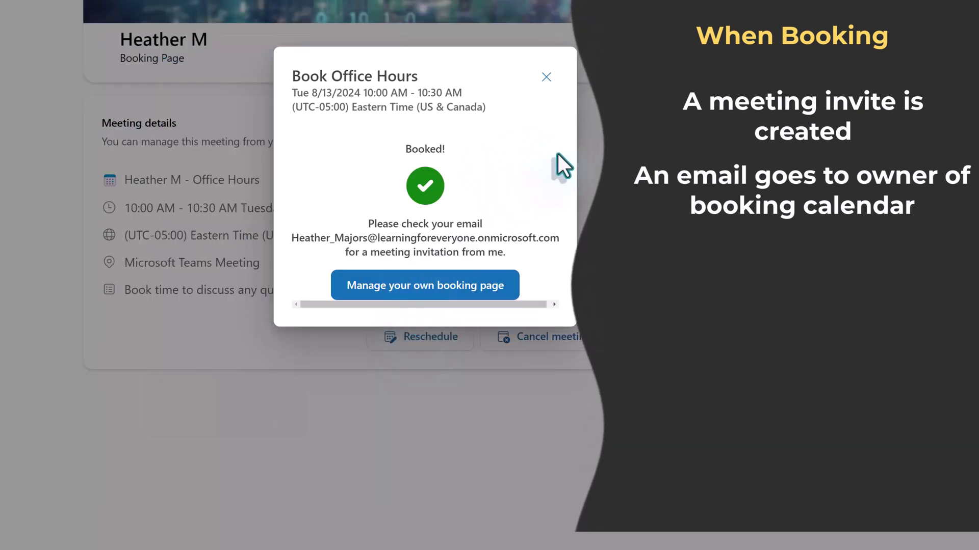
left_click(546, 77)
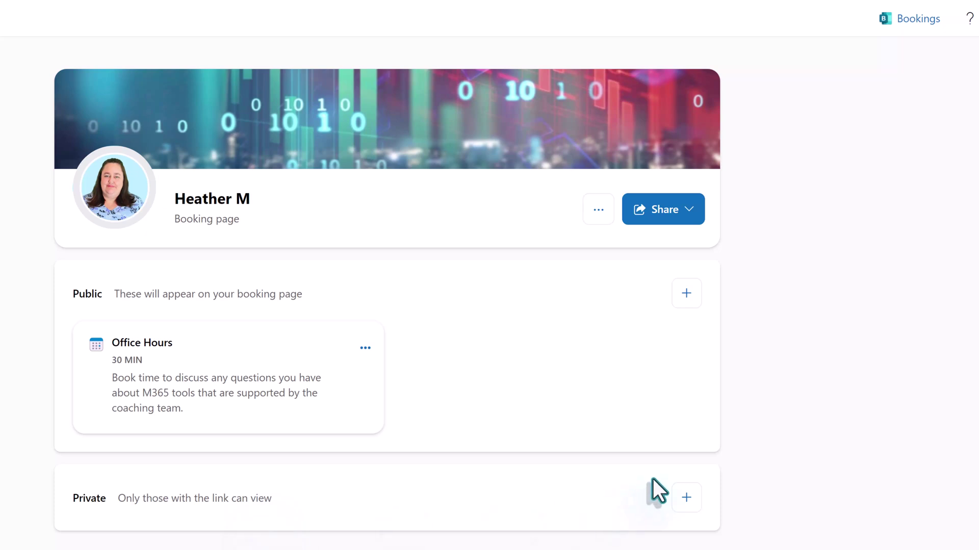
Expand the booking page's more-options menu to reveal its Share options, including email signature settings.
left_click(596, 214)
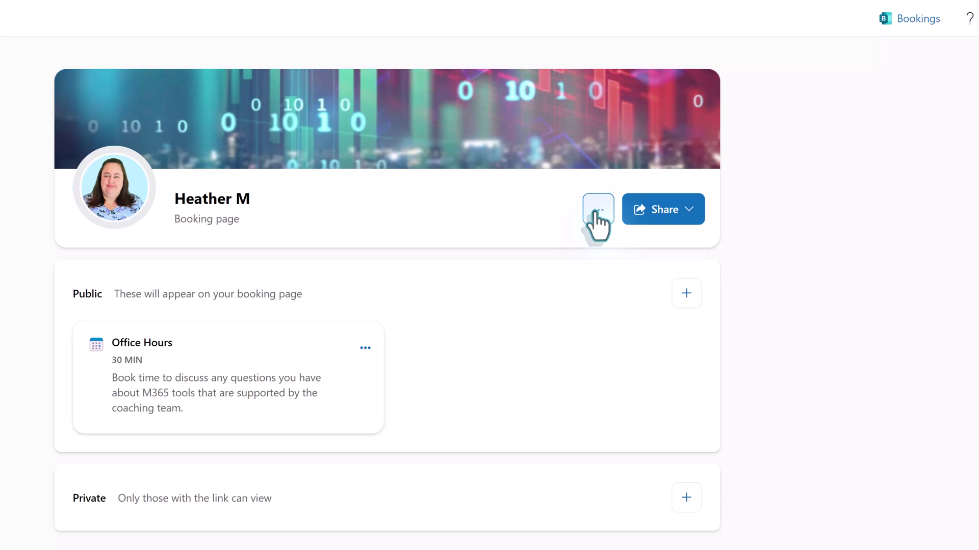
left_click(597, 216)
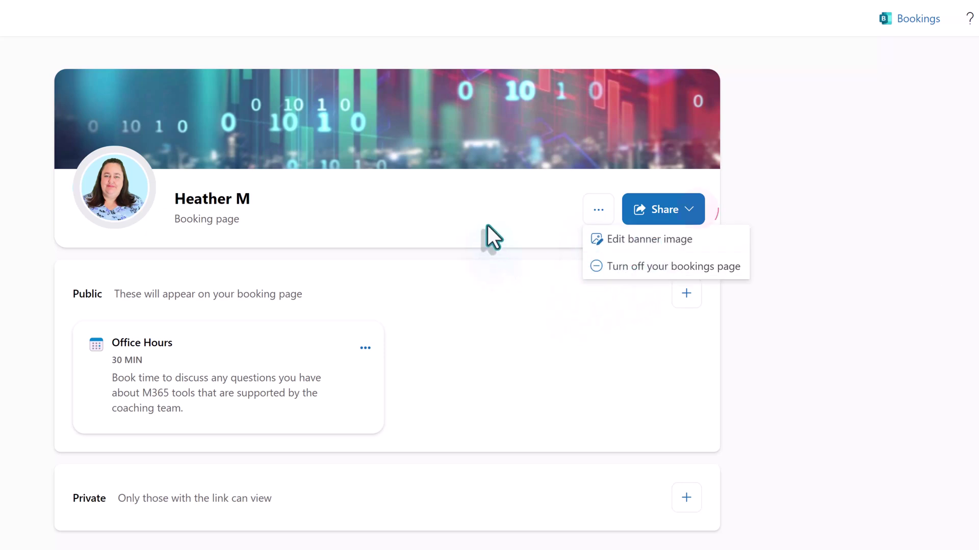
left_click(696, 209)
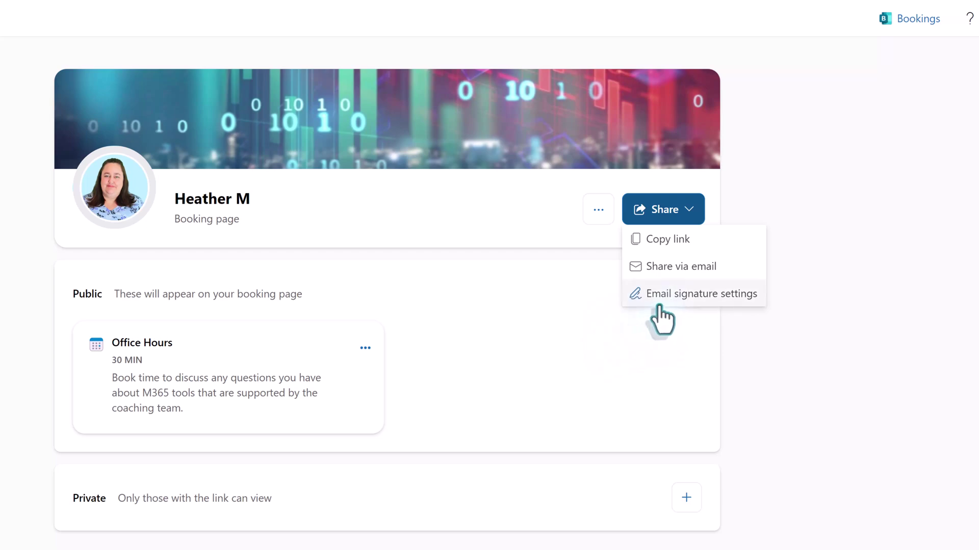
In Email signature settings, include a bookings page link in the new-message and reply signatures, then save.
left_click(680, 300)
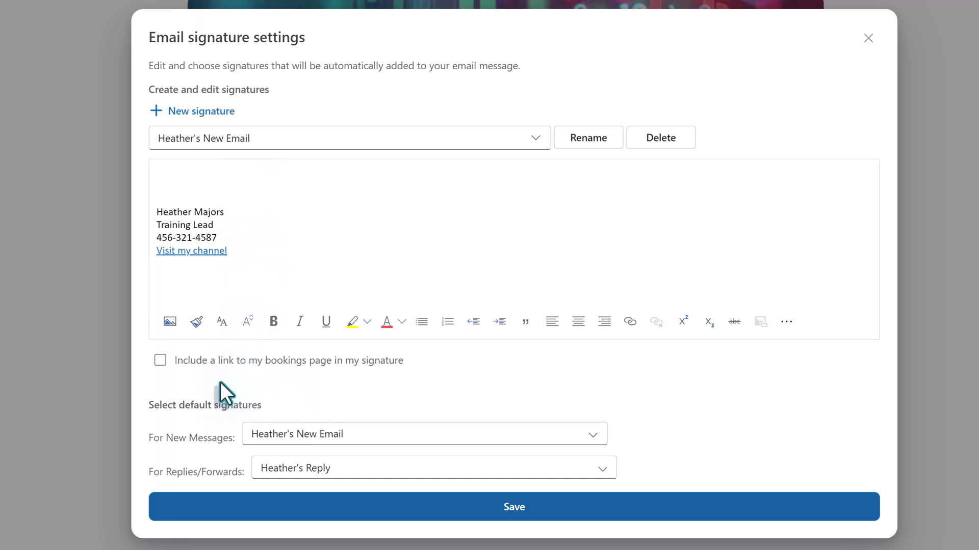
left_click(160, 360)
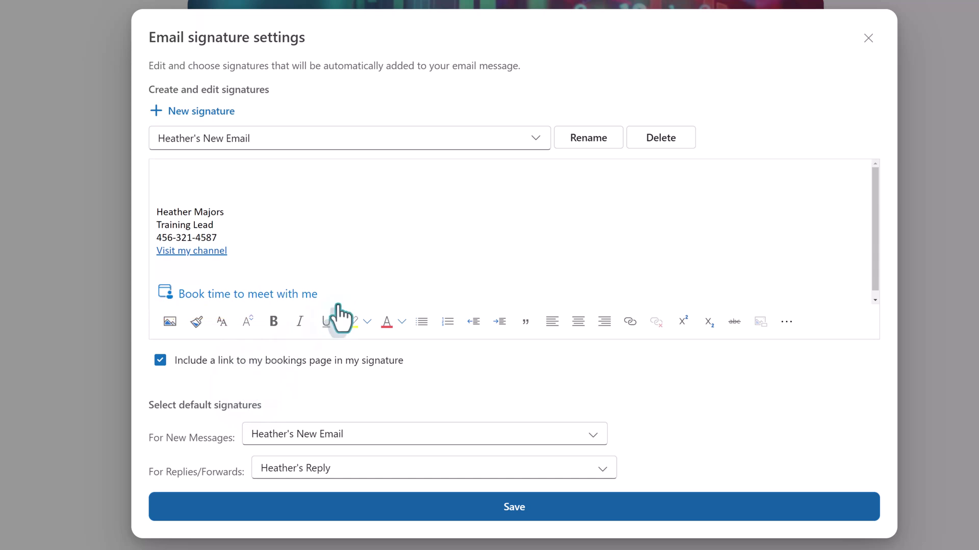
left_click(534, 140)
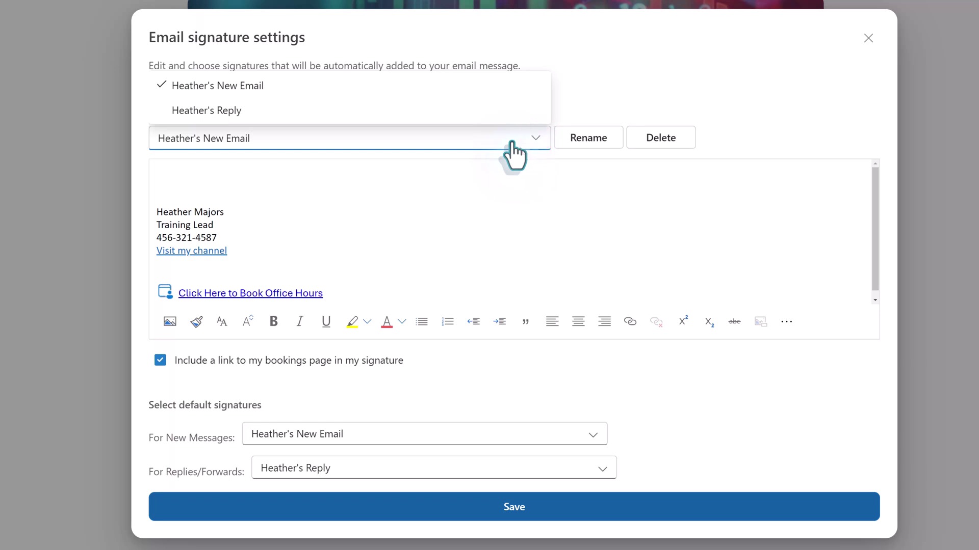
left_click(459, 110)
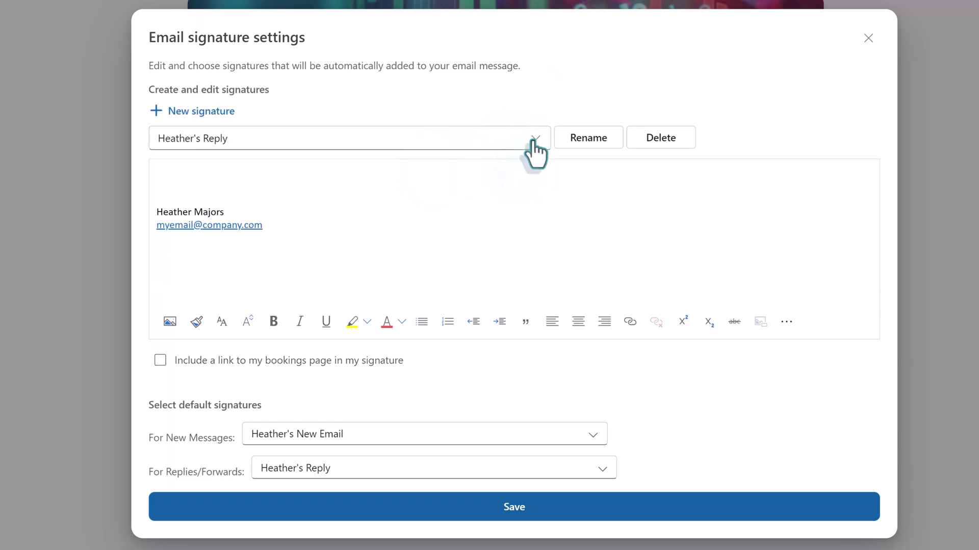
left_click(160, 361)
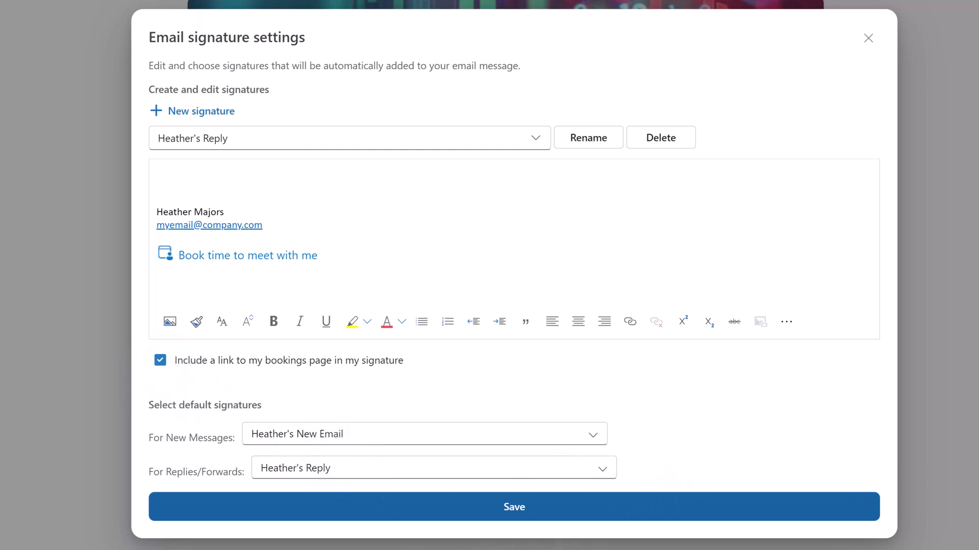
left_click(474, 508)
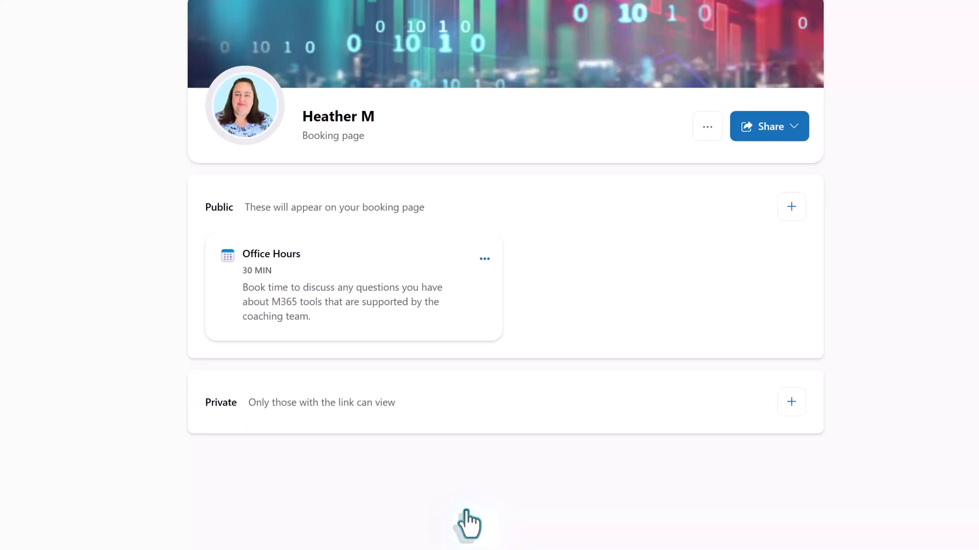